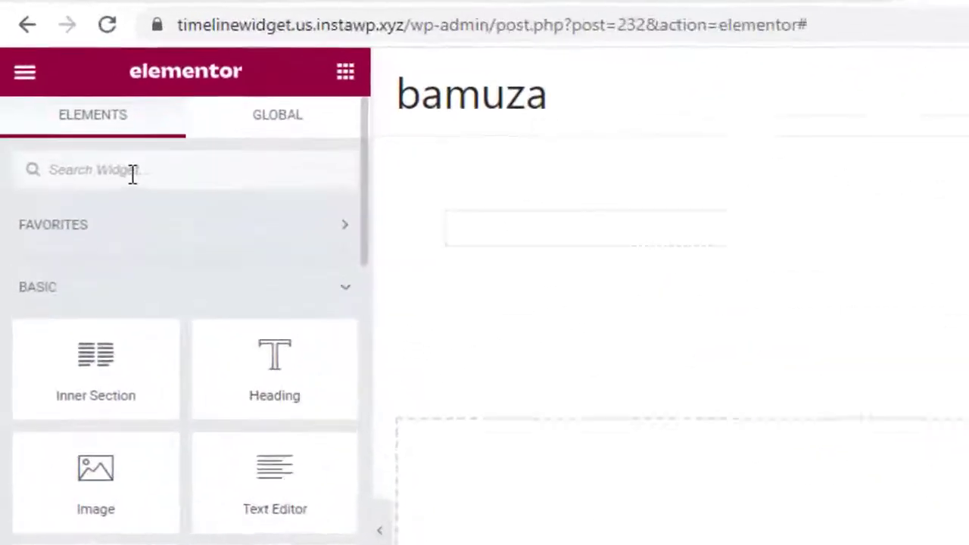
Search the widgets for "timeline" and place the Post Timeline widget in the page's empty widget area
{"action": "left_click", "coordinate": [71, 91]}
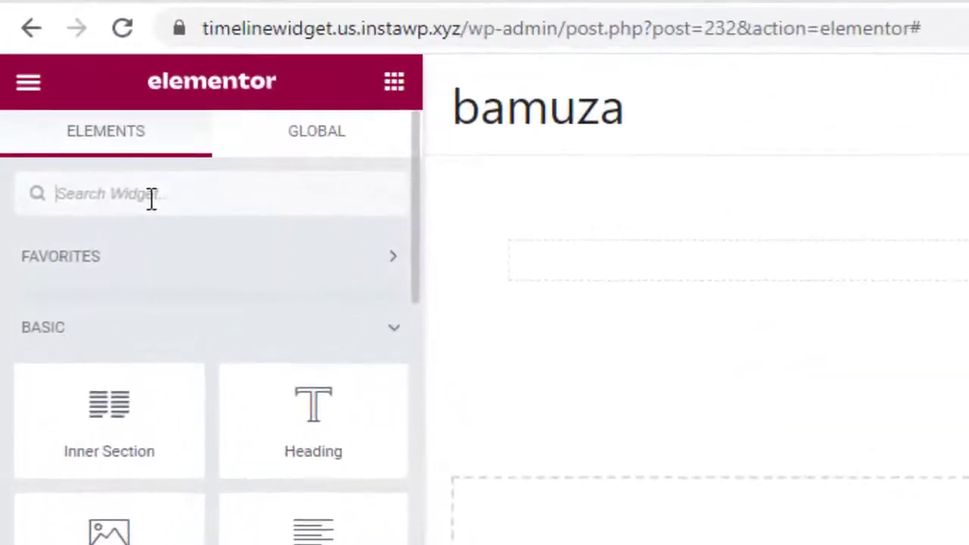
{"action": "type", "text": "time"}
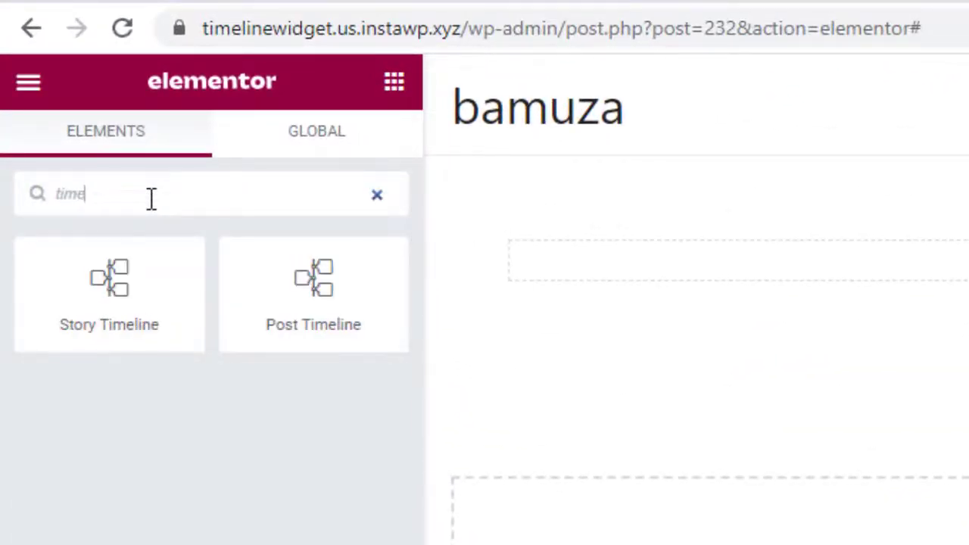
{"action": "type", "text": "line"}
{"action": "left_click_drag", "start_coordinate": [313, 319], "coordinate": [968, 544]}
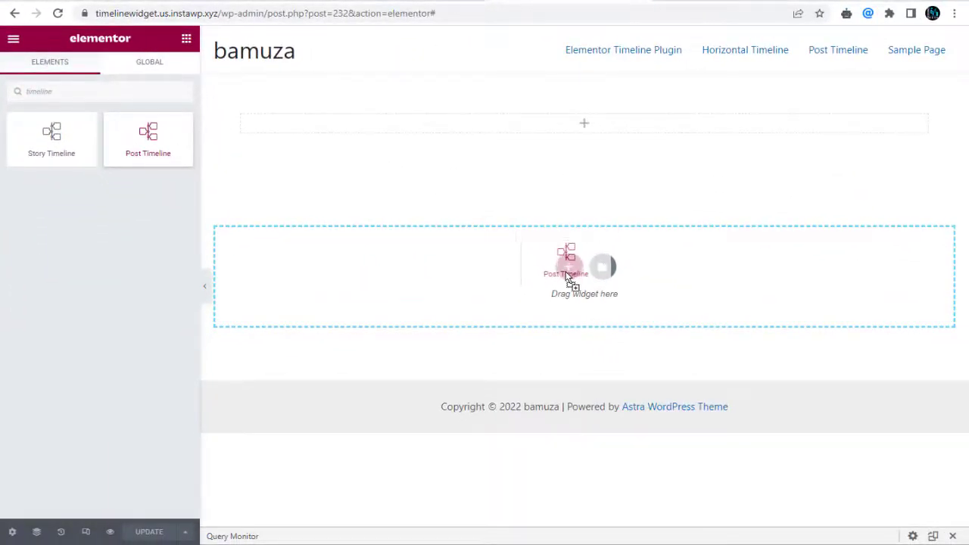
{"action": "left_click_drag", "start_coordinate": [567, 274], "coordinate": [569, 277]}
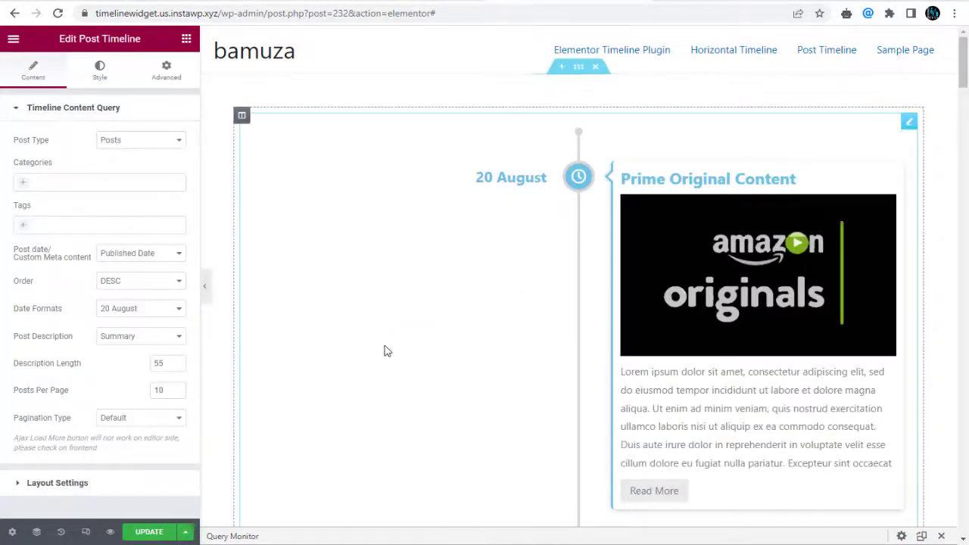
Look through the new timeline's posts and choose Posts as its Post Type
{"action": "scroll", "coordinate": [391, 287], "scroll_direction": "down", "scroll_amount": 10}
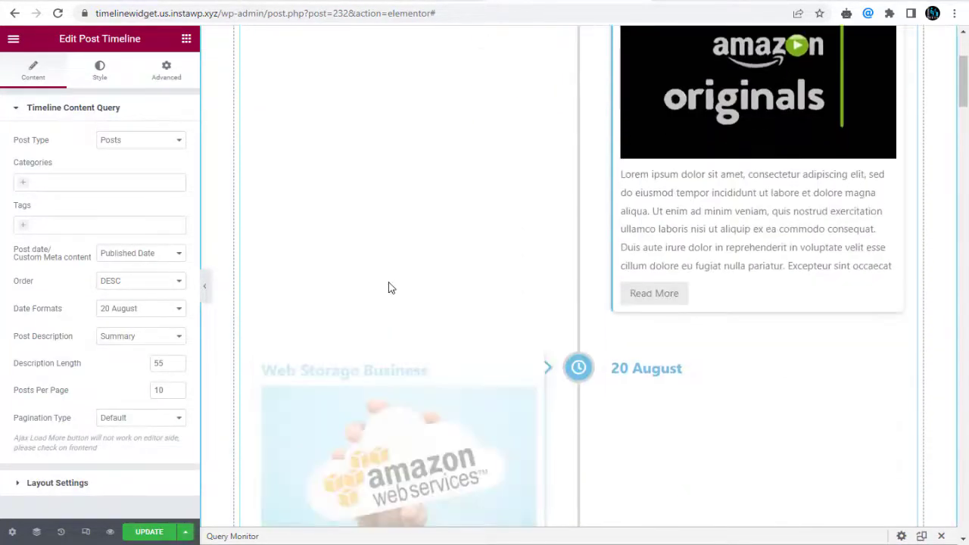
{"action": "scroll", "coordinate": [487, 324], "scroll_direction": "down", "scroll_amount": 6}
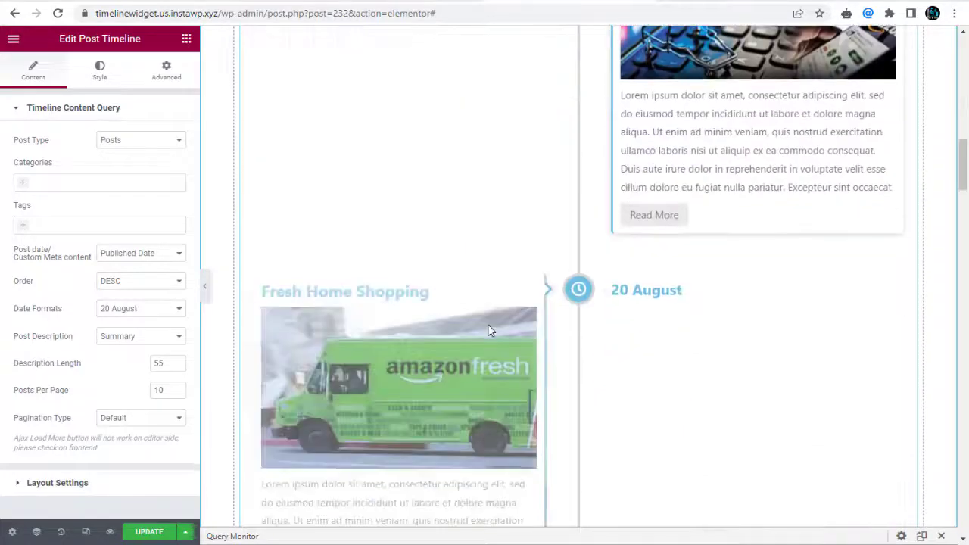
{"action": "scroll", "coordinate": [488, 330], "scroll_direction": "up", "scroll_amount": 10}
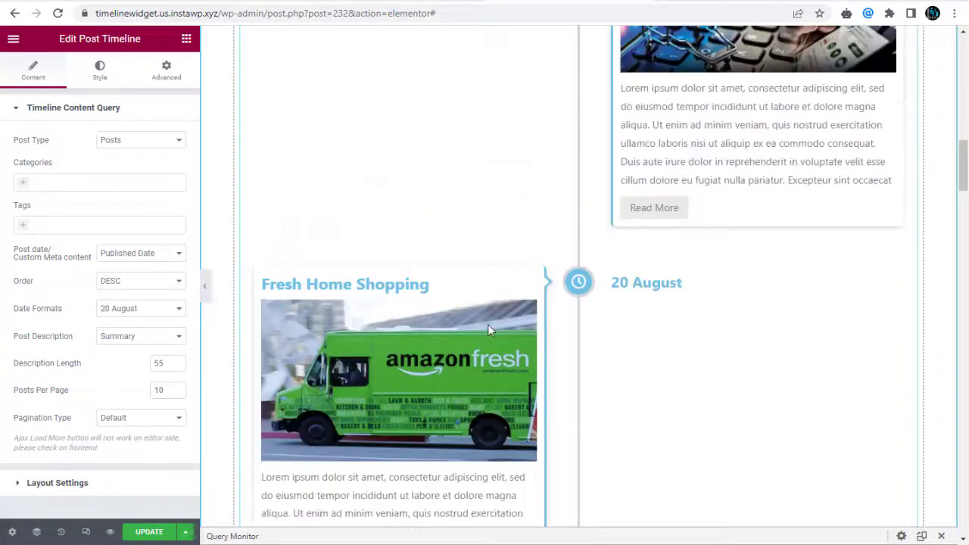
{"action": "scroll", "coordinate": [488, 330], "scroll_direction": "up", "scroll_amount": 6}
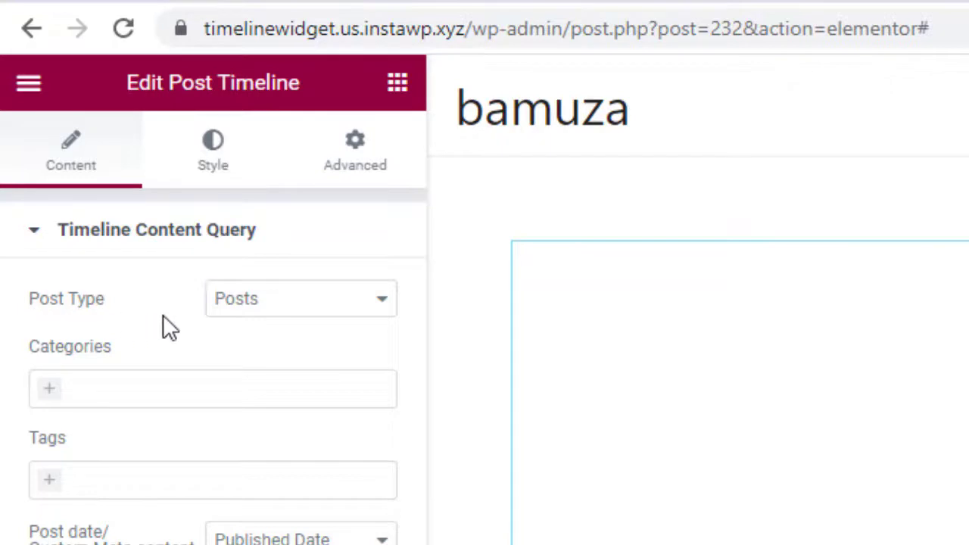
{"action": "left_click", "coordinate": [390, 307]}
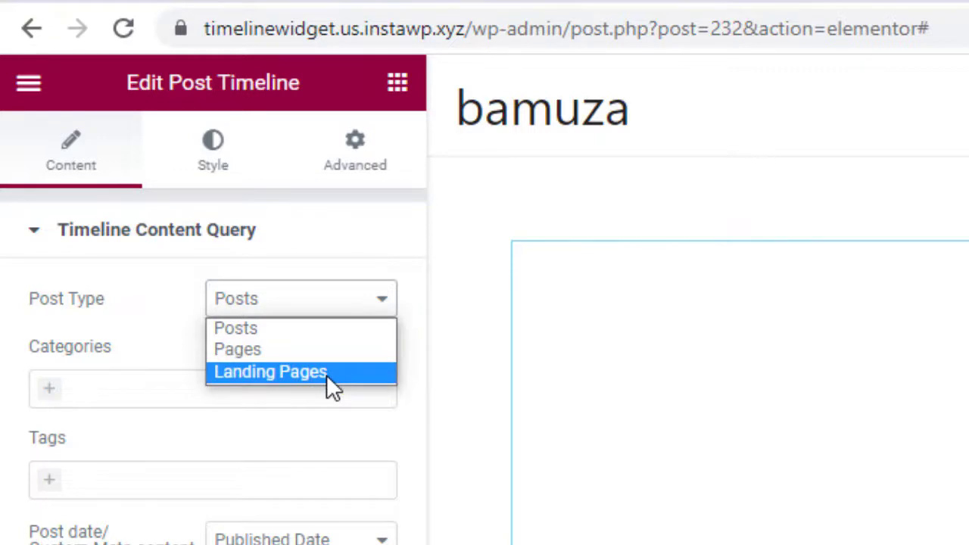
{"action": "left_click", "coordinate": [326, 329]}
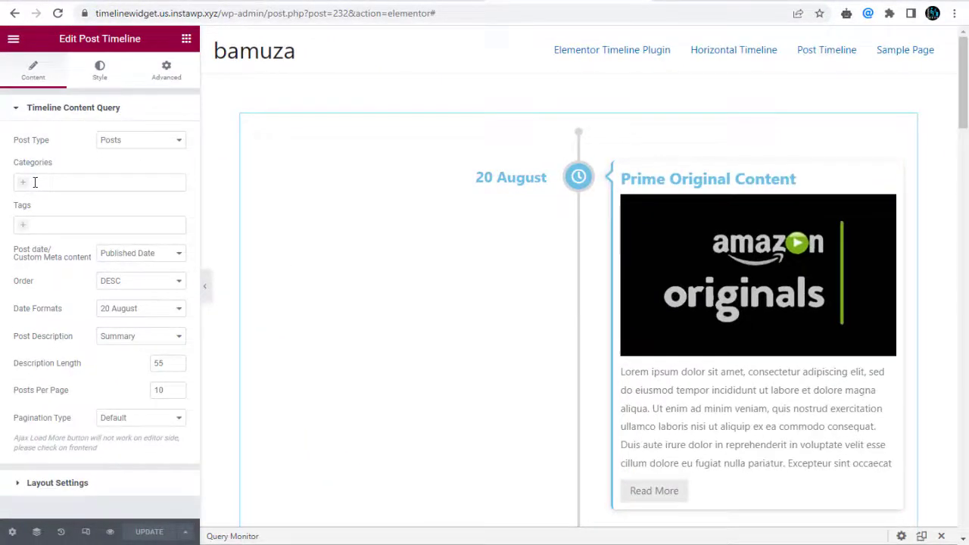
Restrict the timeline query to the categories Business Segment, Storage Business and E-Commerce
{"action": "left_click", "coordinate": [35, 183]}
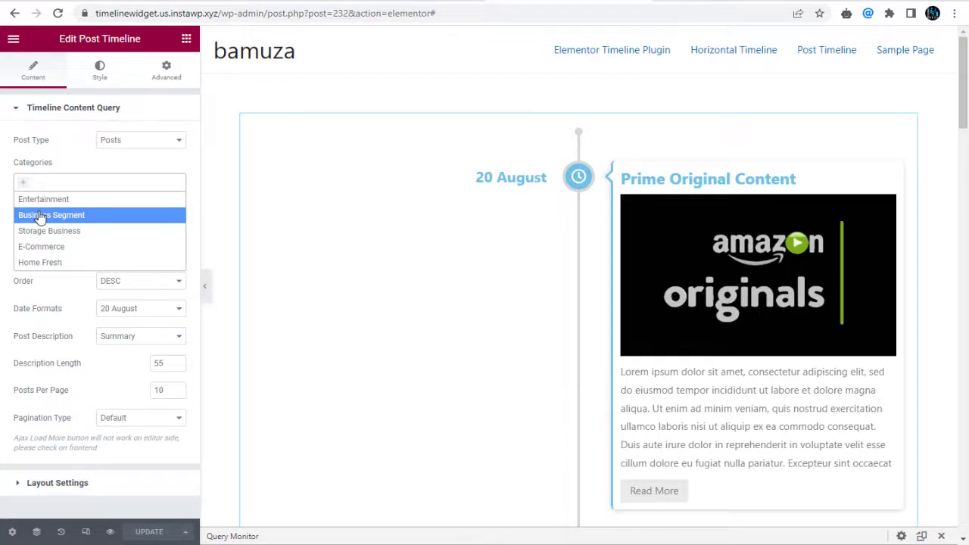
{"action": "left_click", "coordinate": [40, 215]}
{"action": "left_click", "coordinate": [114, 183]}
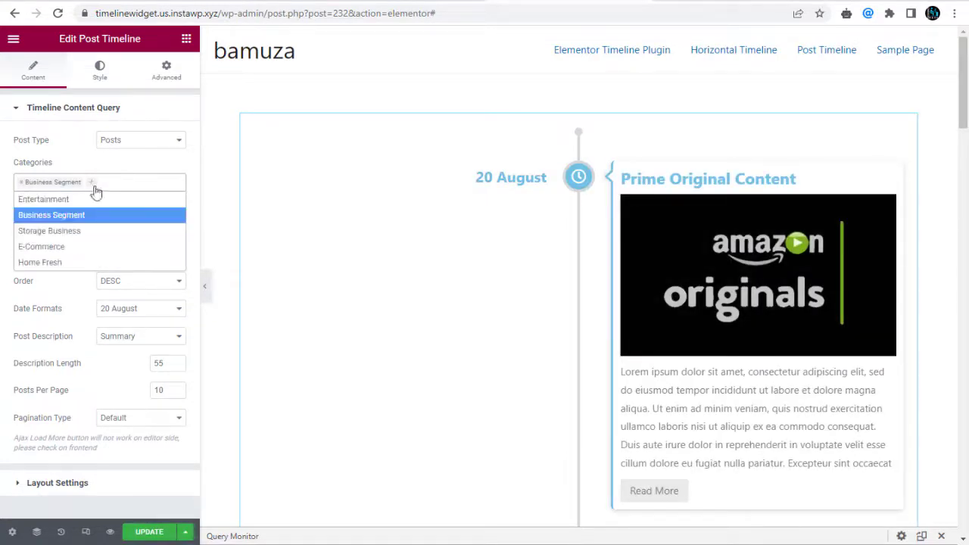
{"action": "left_click", "coordinate": [71, 231]}
{"action": "left_click", "coordinate": [161, 185]}
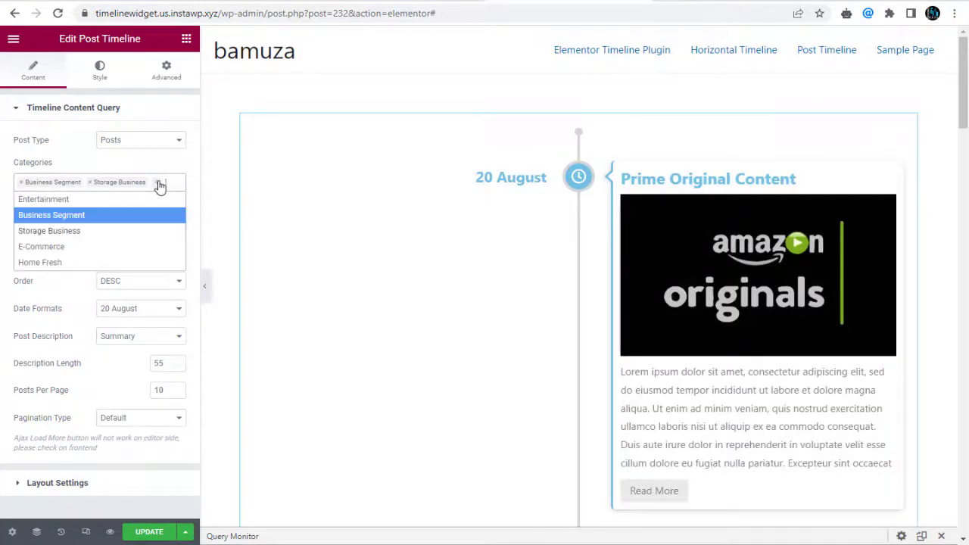
{"action": "left_click", "coordinate": [68, 252]}
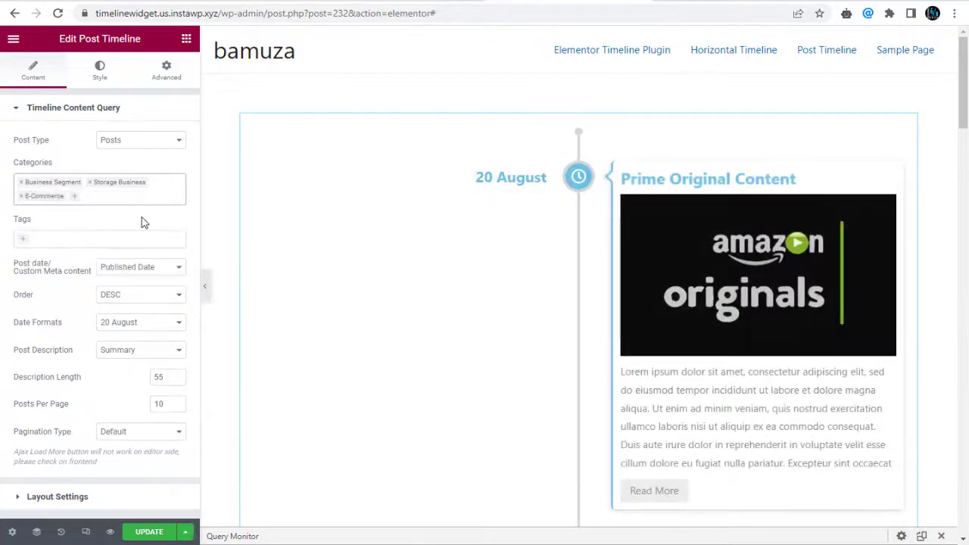
Add the tags "amazon business" and "venture" to the timeline content query
{"action": "left_click", "coordinate": [27, 240]}
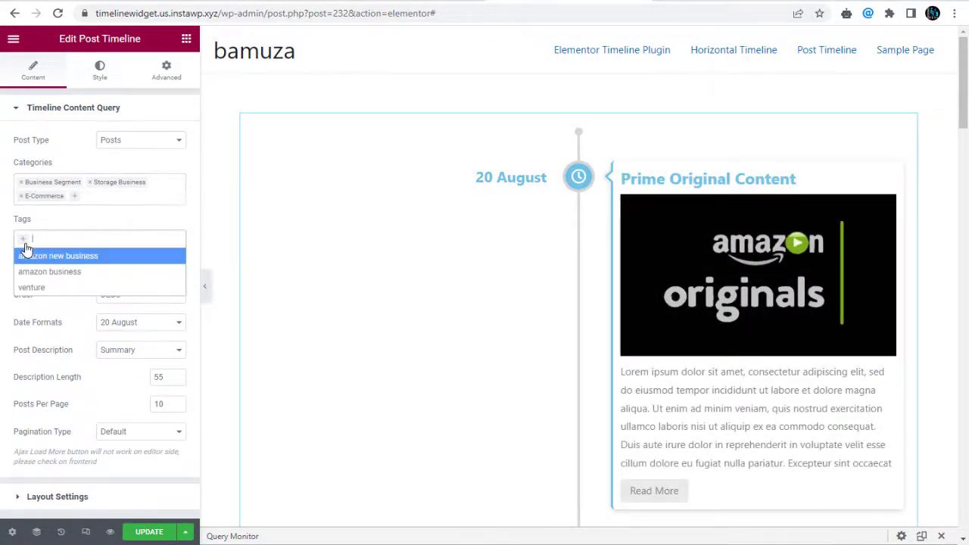
{"action": "left_click", "coordinate": [42, 273]}
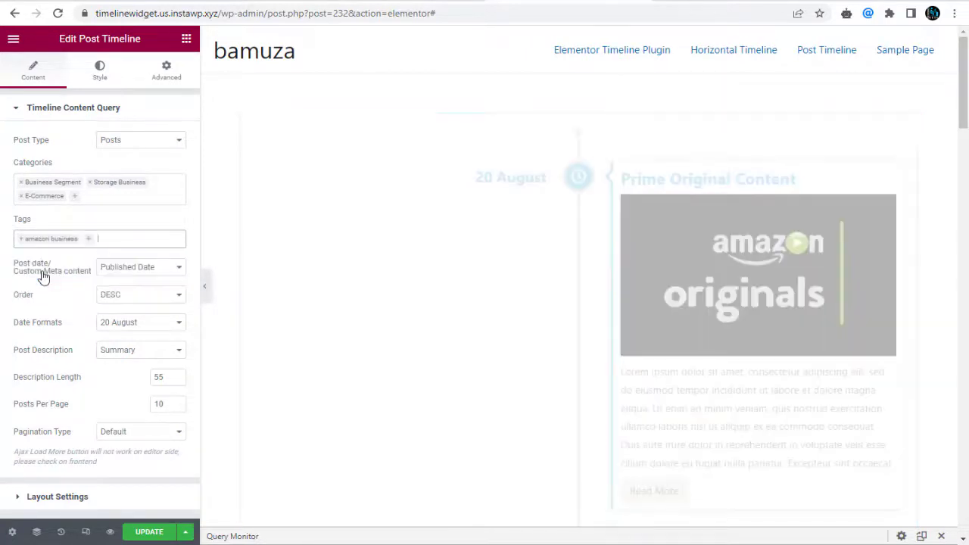
{"action": "left_click", "coordinate": [89, 239]}
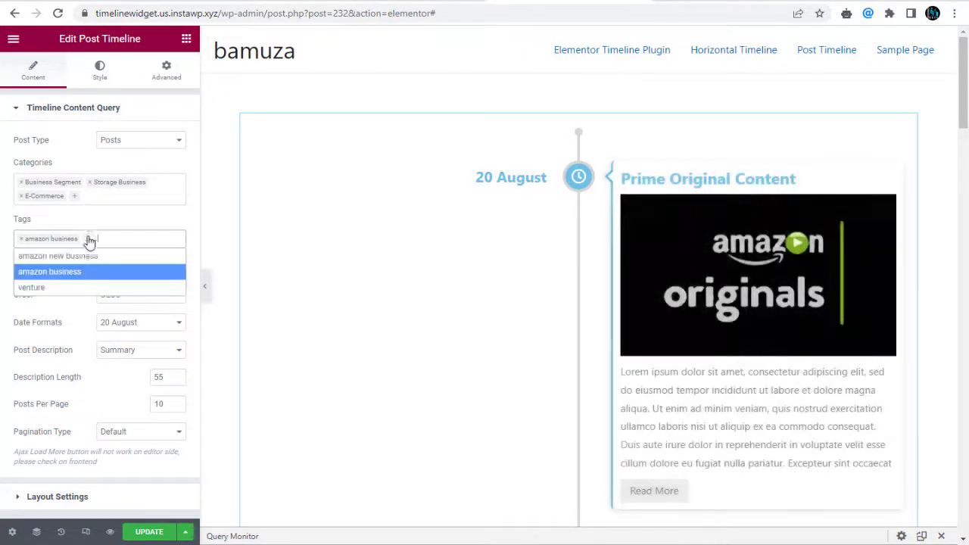
{"action": "left_click", "coordinate": [64, 285]}
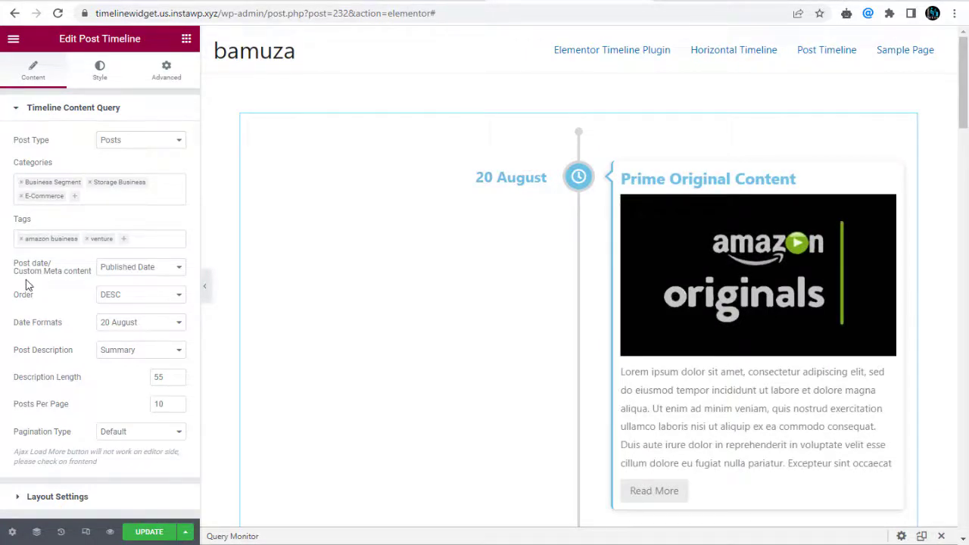
Try the Custom option for Post date/Custom Meta content and switch it back to Published Date
{"action": "left_click", "coordinate": [179, 270]}
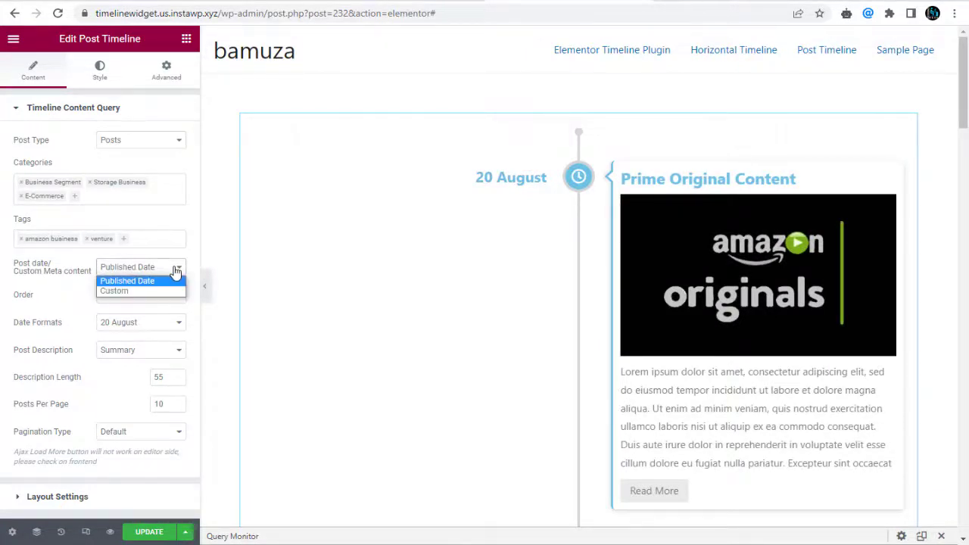
{"action": "left_click", "coordinate": [139, 291]}
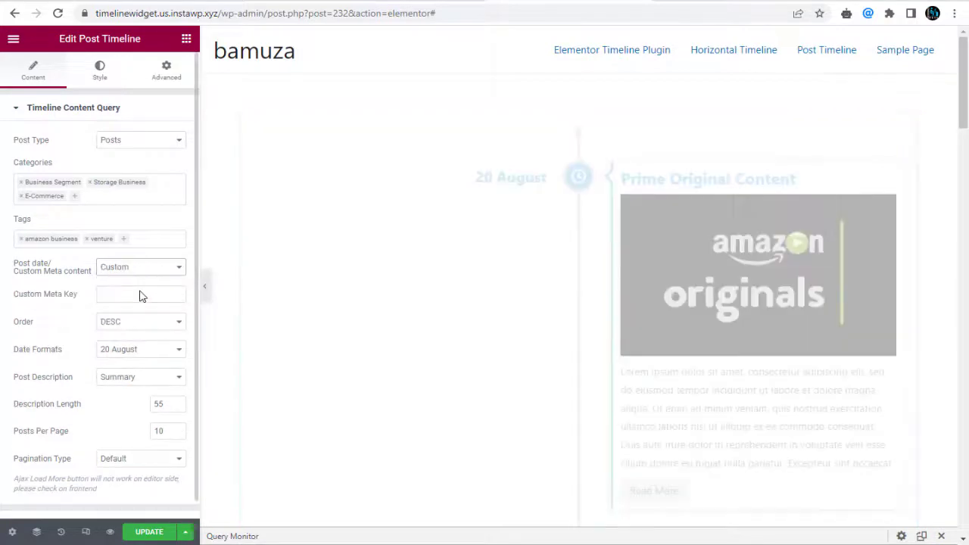
{"action": "left_click", "coordinate": [35, 297]}
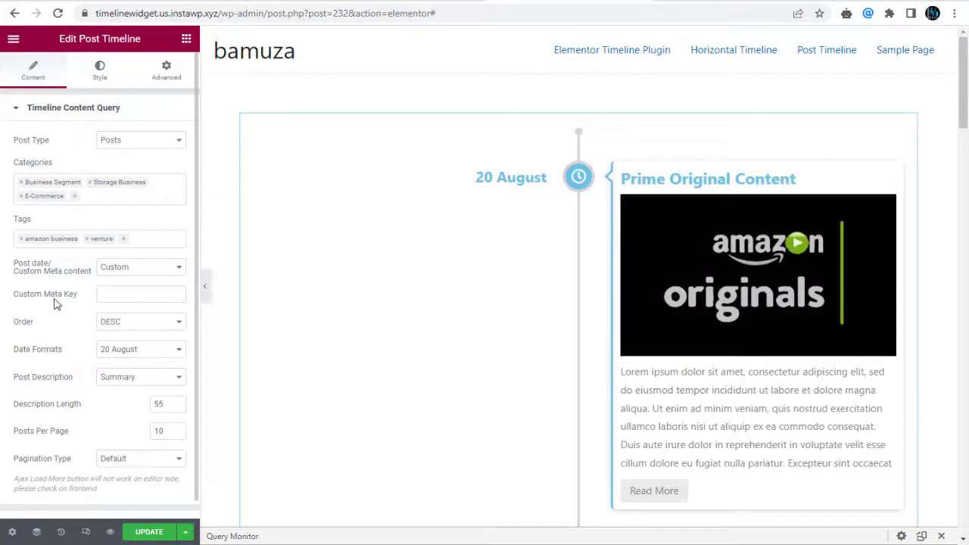
{"action": "left_click", "coordinate": [112, 269]}
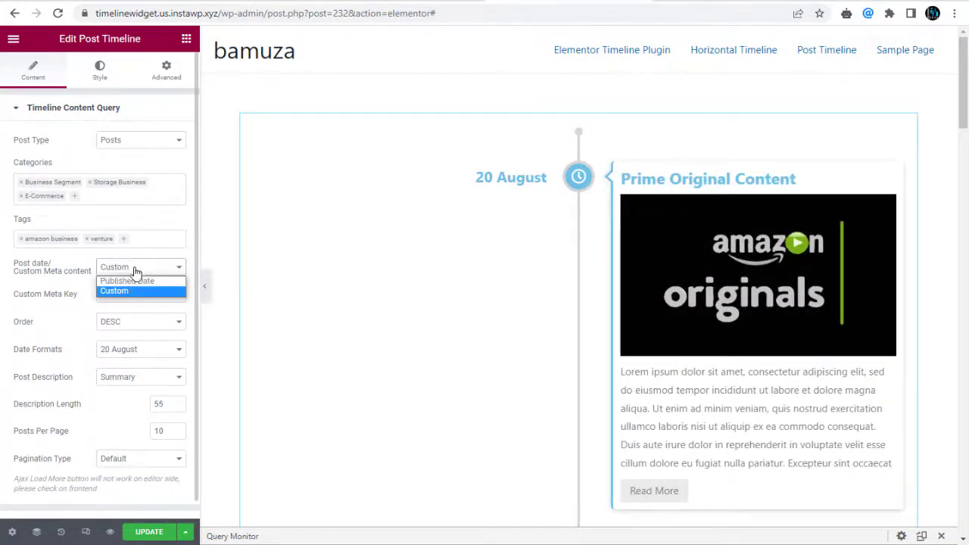
{"action": "left_click", "coordinate": [130, 280]}
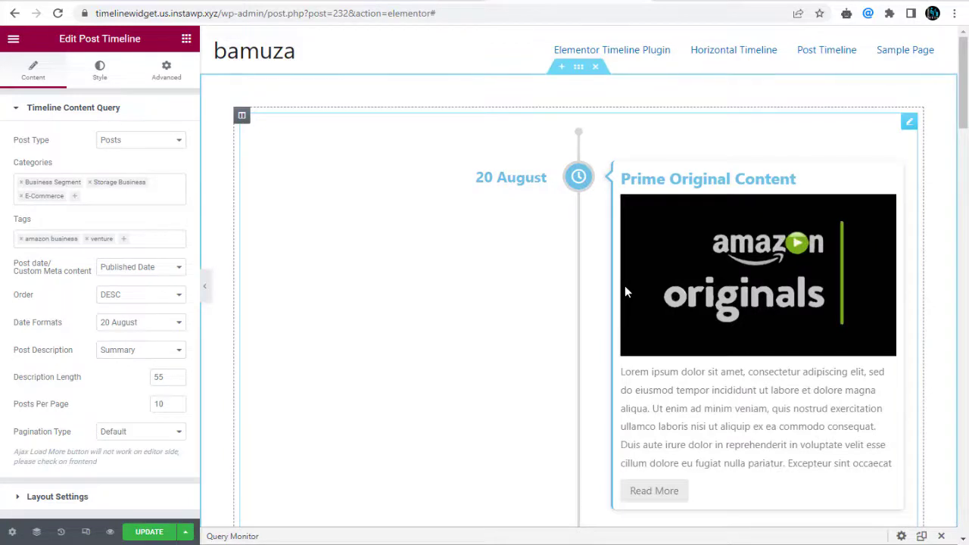
Set the timeline's post order to ASC and its date format to "August 20"
{"action": "left_click", "coordinate": [144, 303]}
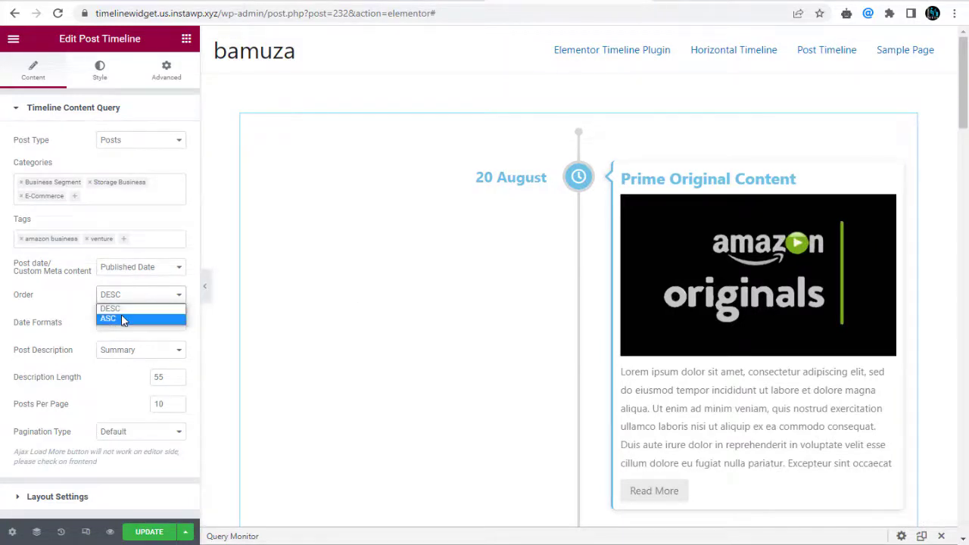
{"action": "left_click", "coordinate": [123, 319]}
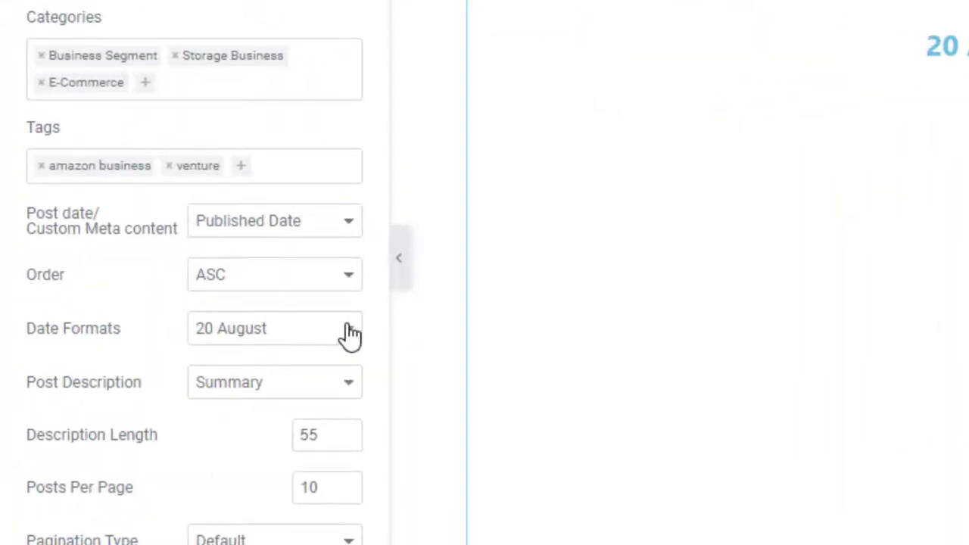
{"action": "left_click", "coordinate": [350, 333]}
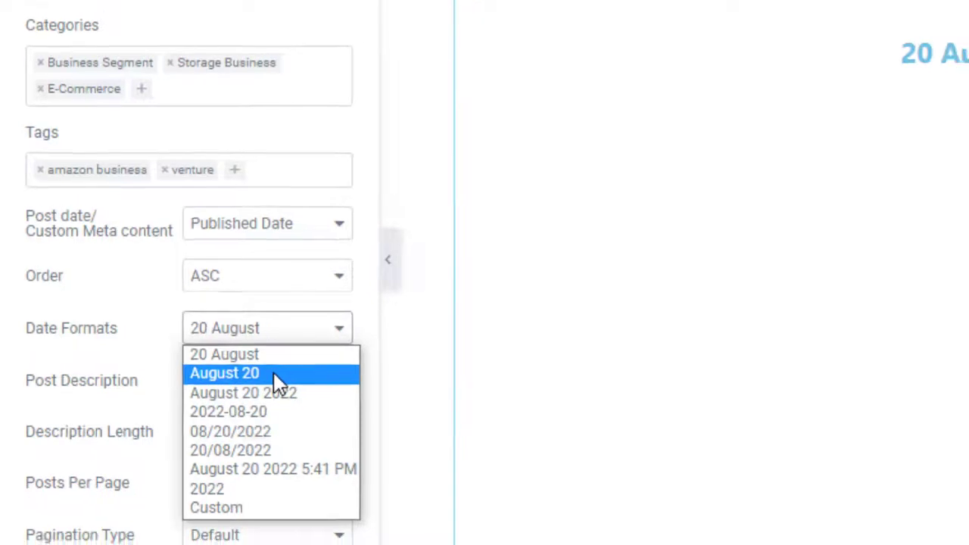
{"action": "left_click", "coordinate": [279, 375]}
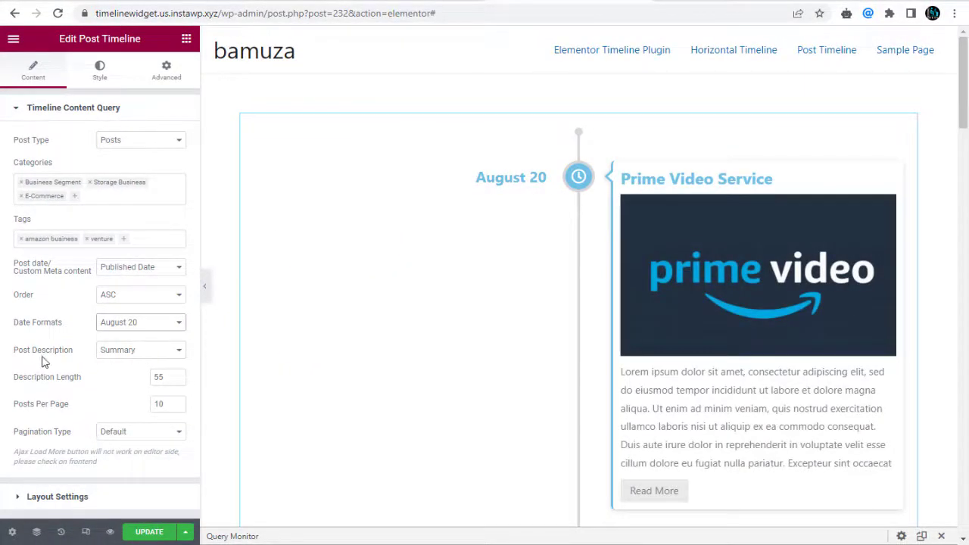
Try the Full post description and switch it back to Summary
{"action": "left_click", "coordinate": [179, 357]}
{"action": "left_click", "coordinate": [144, 375]}
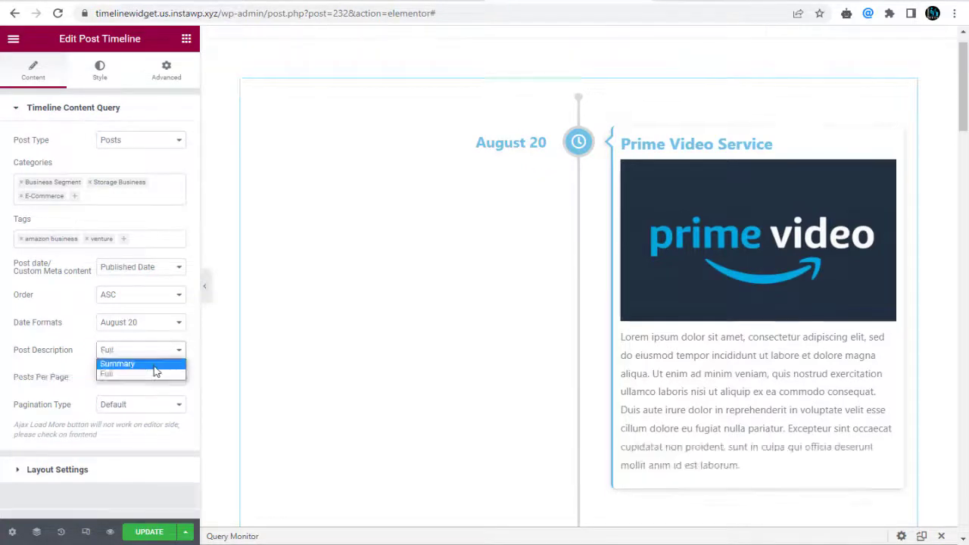
{"action": "left_click", "coordinate": [155, 366]}
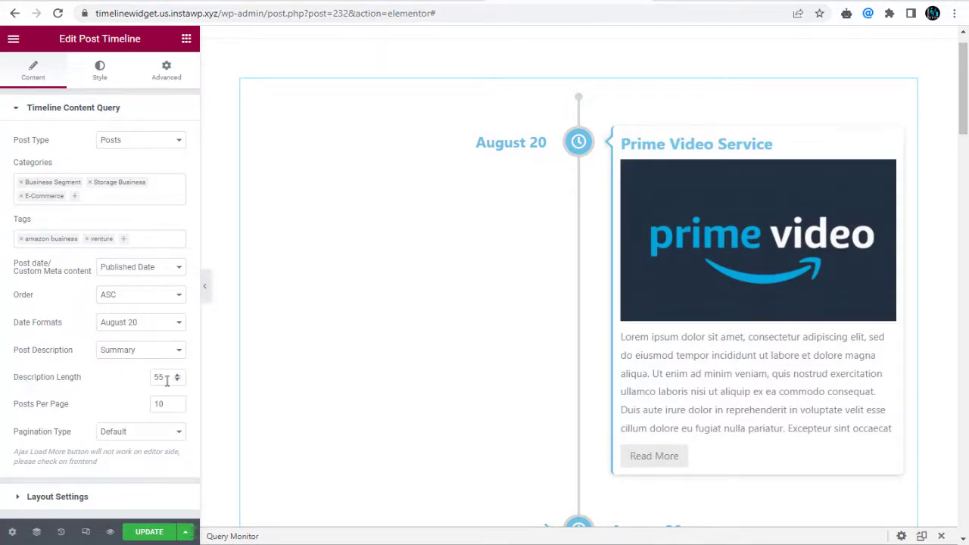
Set the Description Length to 30 and the Posts Per Page to 5
{"action": "left_click_drag", "start_coordinate": [164, 376], "coordinate": [153, 372]}
{"action": "type", "text": "30"}
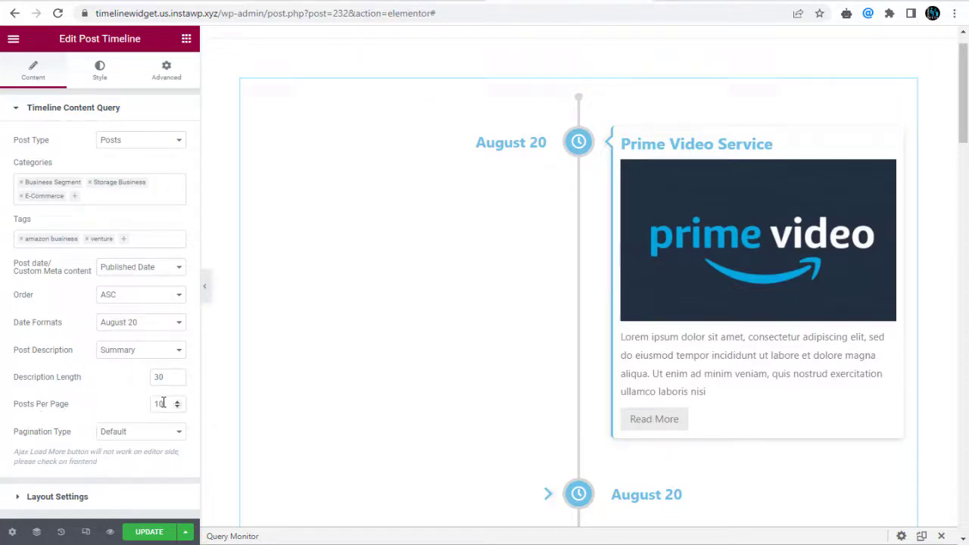
{"action": "type", "text": "5"}
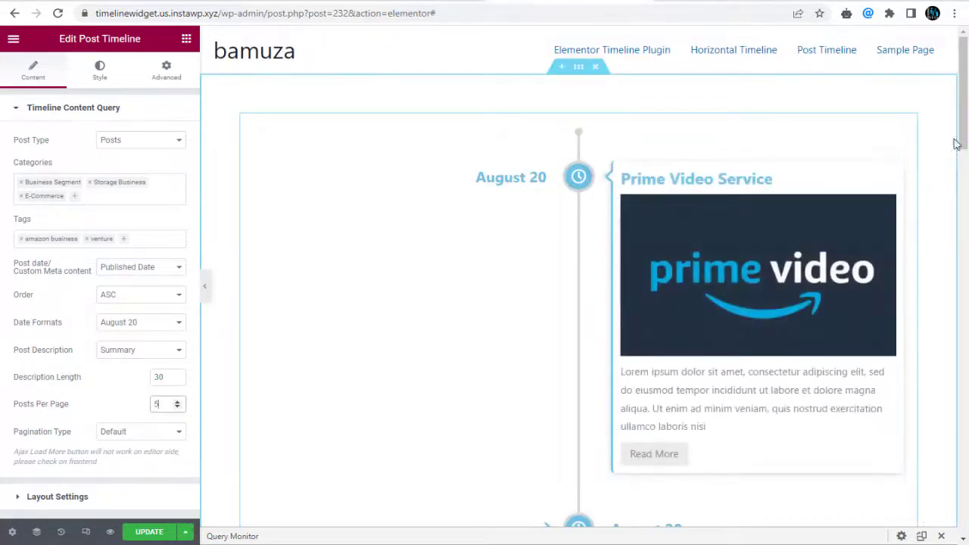
{"action": "left_click_drag", "start_coordinate": [964, 133], "coordinate": [960, 108]}
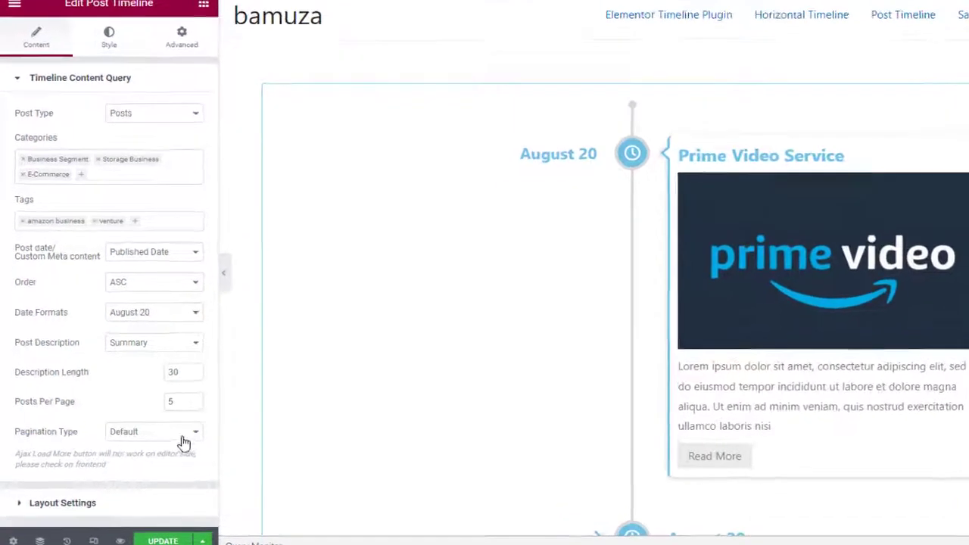
Review the Pagination Type options, keep Default, and check the page navigation at the end of the timeline
{"action": "left_click", "coordinate": [176, 433]}
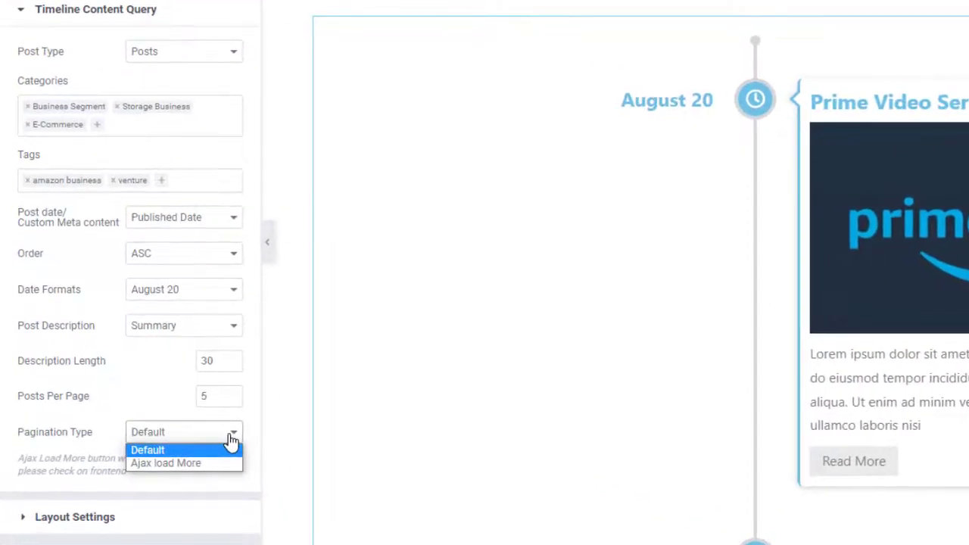
{"action": "left_click", "coordinate": [231, 437]}
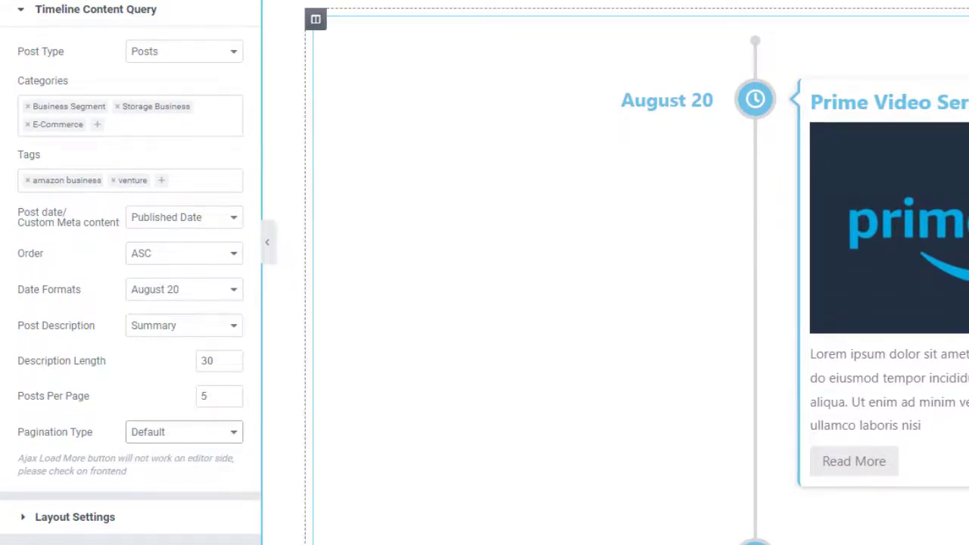
{"action": "scroll", "coordinate": [636, 272], "scroll_direction": "down", "scroll_amount": 20}
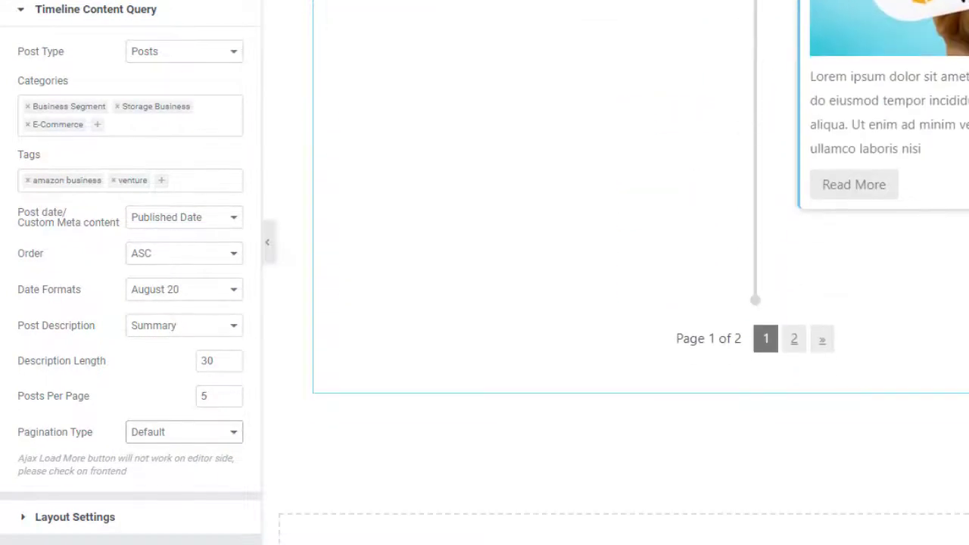
Set the Pagination Type to Ajax load More, and switch from the Timeline Content Query to the Layout Settings
{"action": "left_click", "coordinate": [239, 430]}
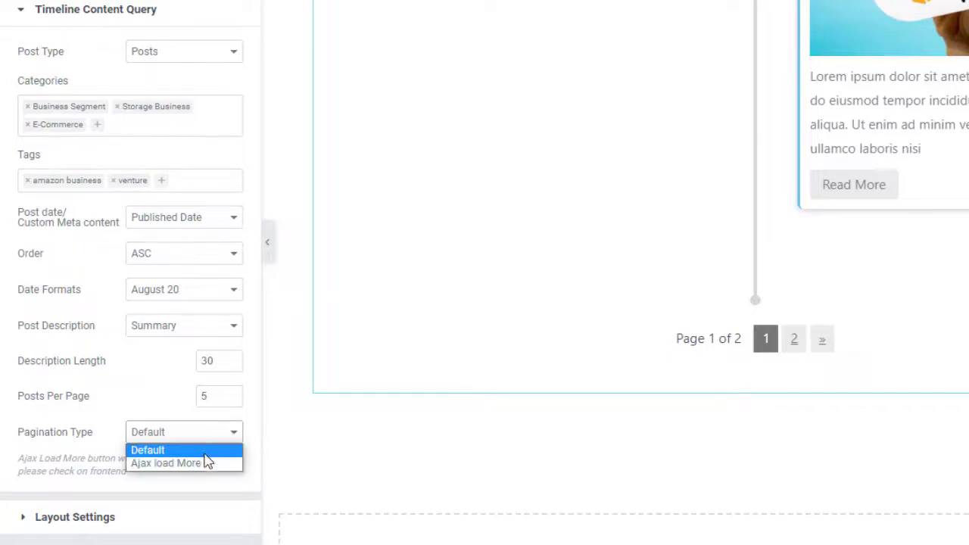
{"action": "left_click", "coordinate": [208, 462]}
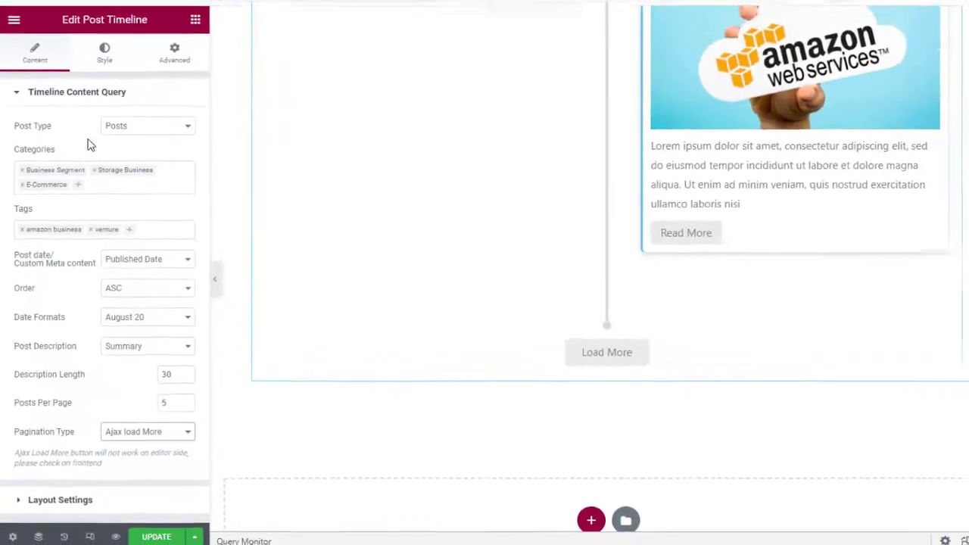
{"action": "left_click", "coordinate": [16, 112]}
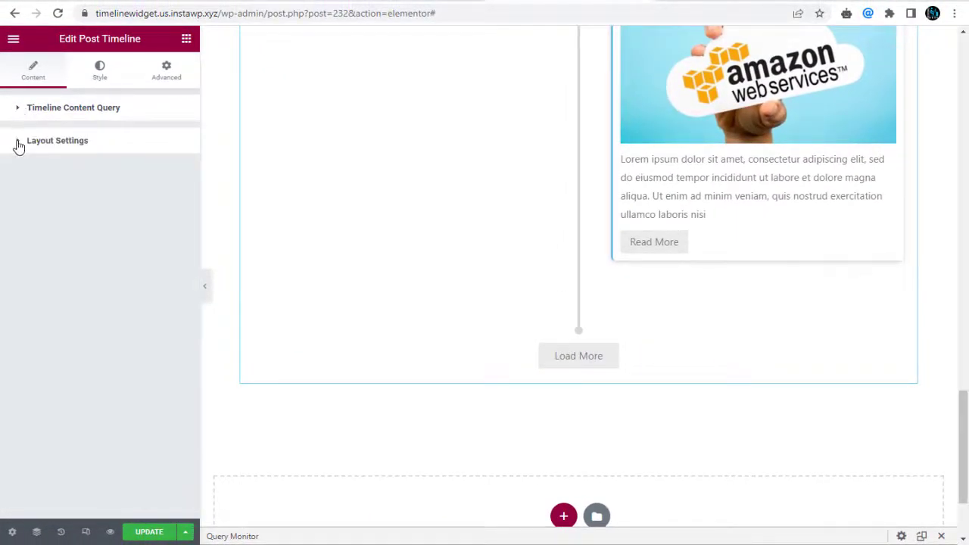
{"action": "left_click", "coordinate": [19, 144]}
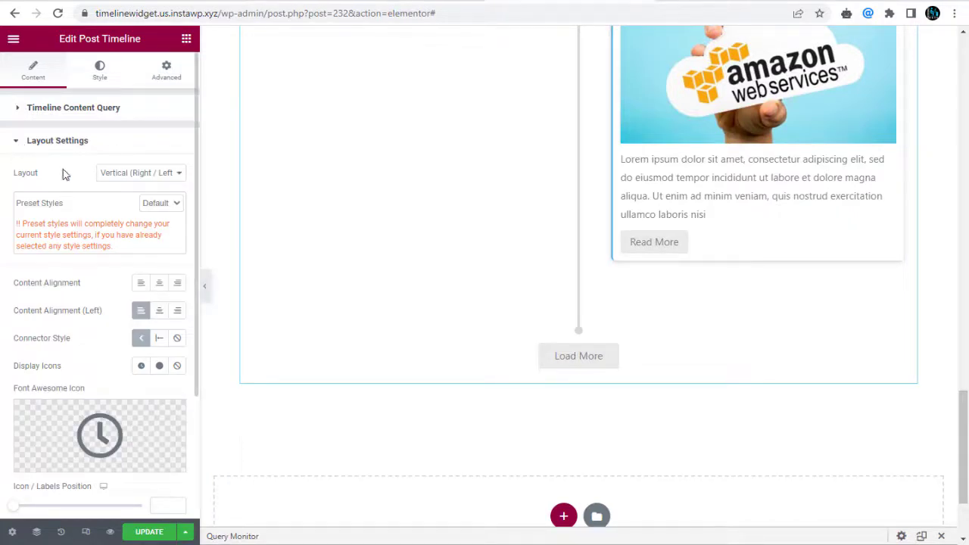
Try the Vertical (Right Only) layout and look through the timeline in the preview
{"action": "left_click_drag", "start_coordinate": [961, 427], "coordinate": [921, 112]}
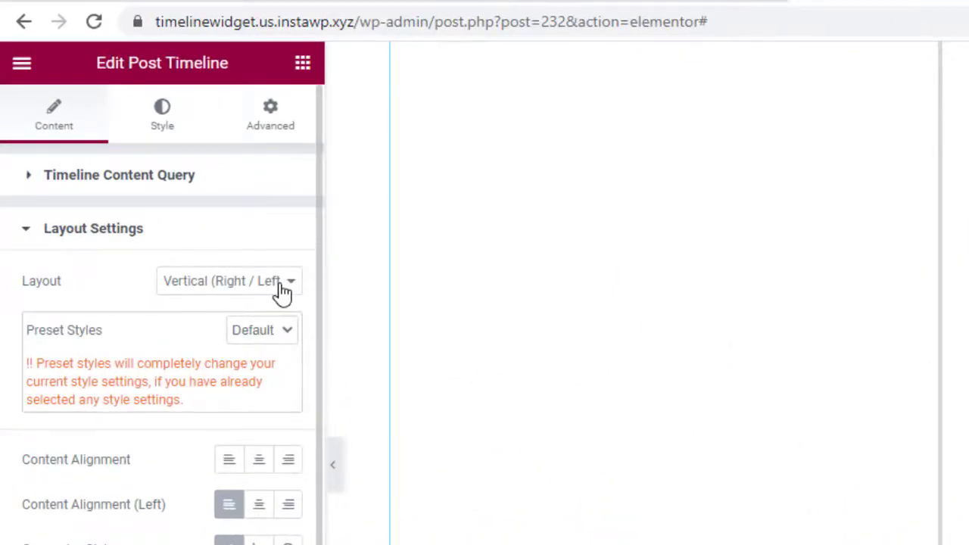
{"action": "left_click", "coordinate": [283, 293]}
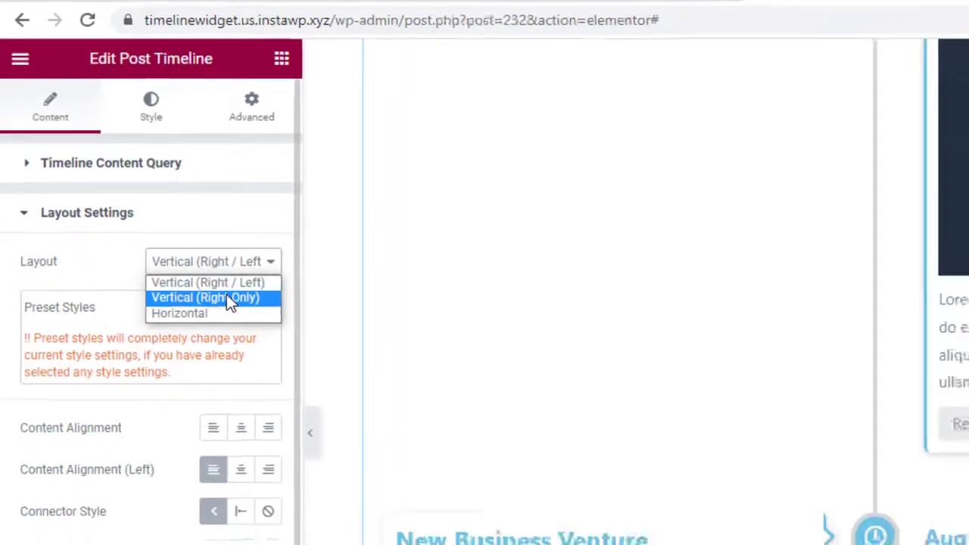
{"action": "left_click", "coordinate": [229, 301]}
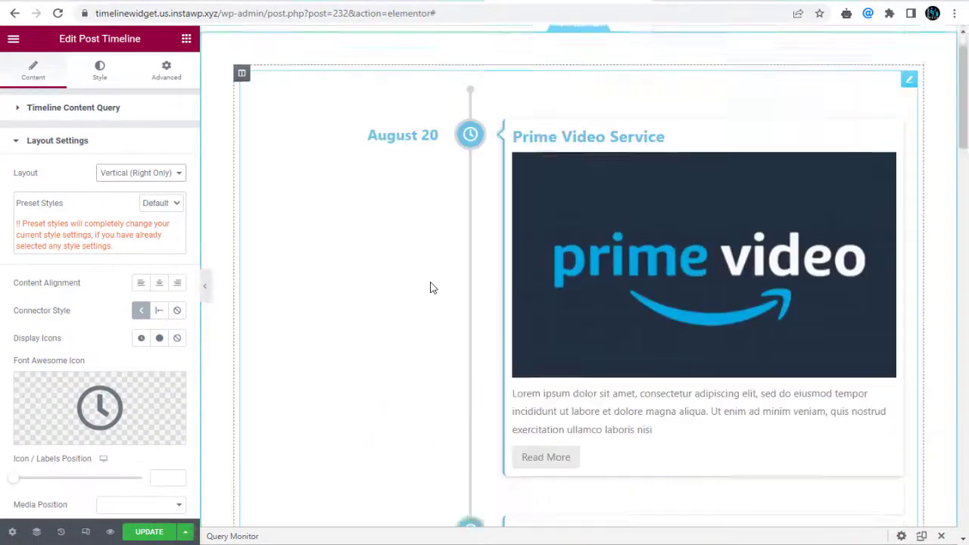
{"action": "scroll", "coordinate": [430, 285], "scroll_direction": "down", "scroll_amount": 15}
{"action": "scroll", "coordinate": [430, 285], "scroll_direction": "up", "scroll_amount": 15}
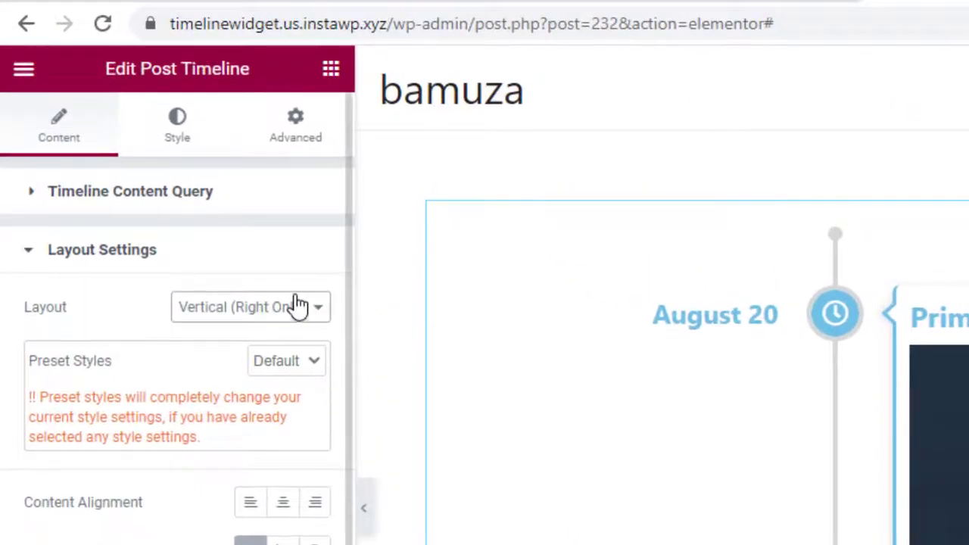
Try the Horizontal layout, browse its slides forward, and switch back to Vertical (Right / Left)
{"action": "left_click", "coordinate": [297, 306]}
{"action": "left_click", "coordinate": [262, 368]}
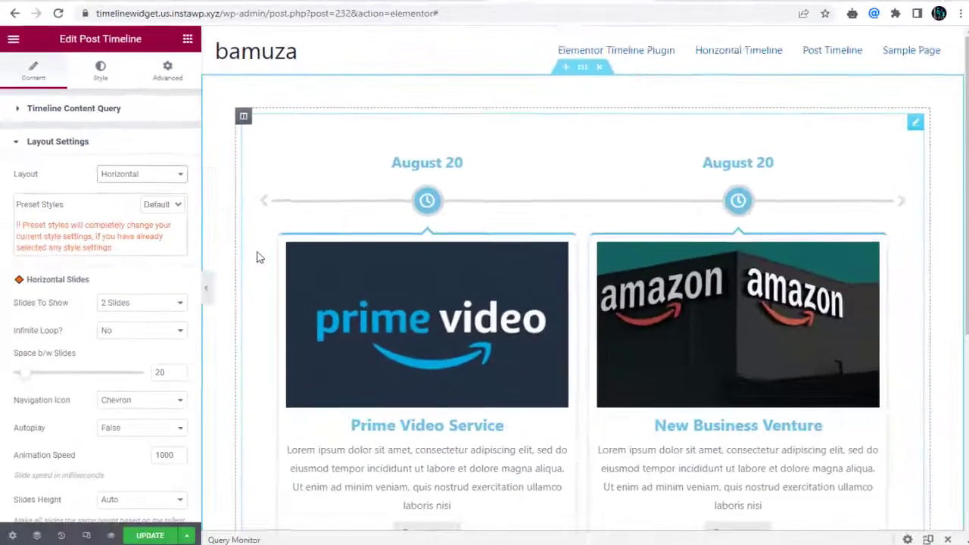
{"action": "left_click", "coordinate": [901, 206]}
{"action": "left_click", "coordinate": [900, 206]}
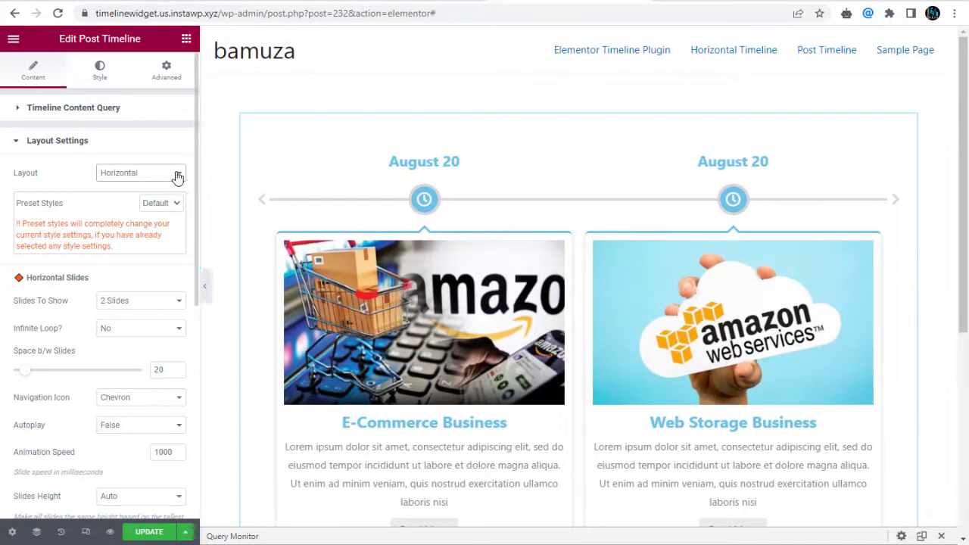
{"action": "left_click", "coordinate": [177, 176]}
{"action": "left_click", "coordinate": [165, 188]}
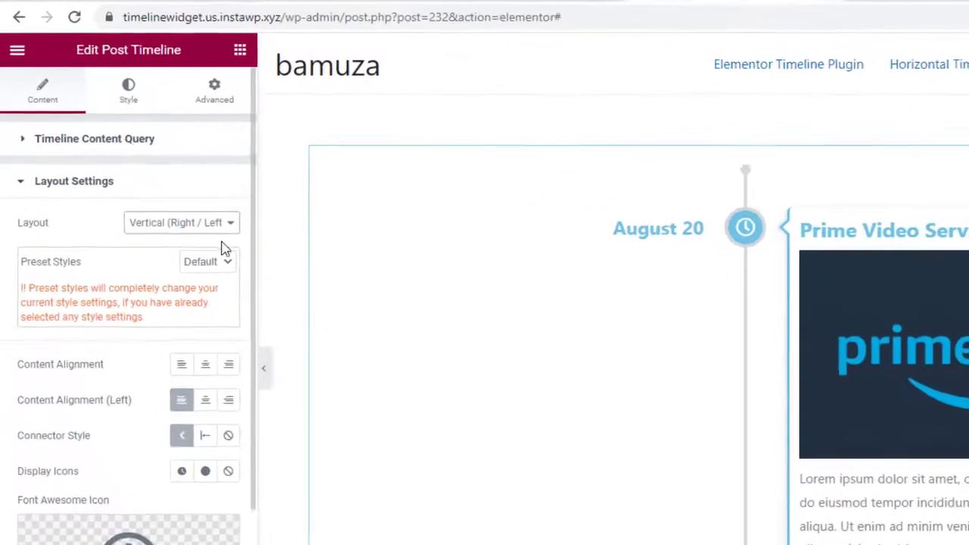
Try the Classic, Elegant, Clean and Minimal preset styles, and return to the Default preset
{"action": "left_click", "coordinate": [230, 266]}
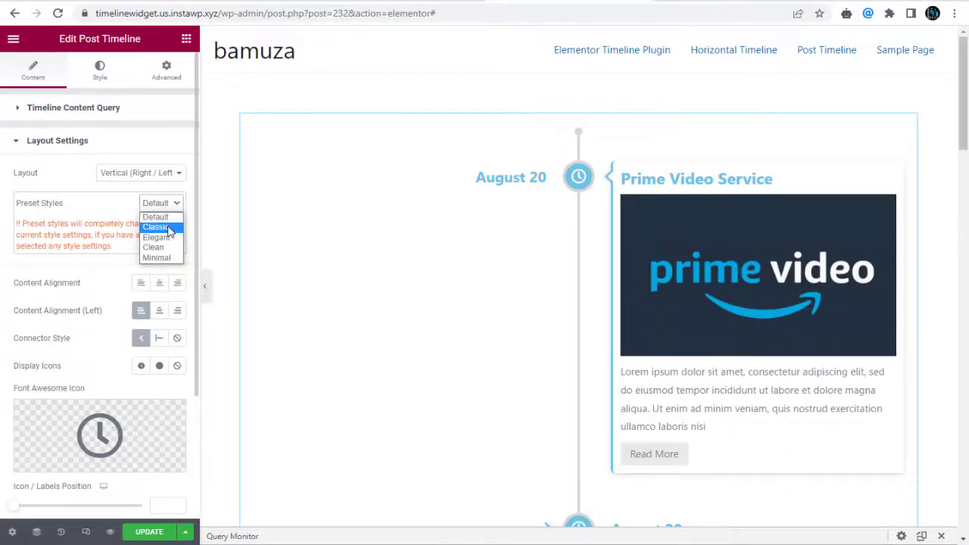
{"action": "left_click", "coordinate": [170, 226]}
{"action": "left_click", "coordinate": [178, 204]}
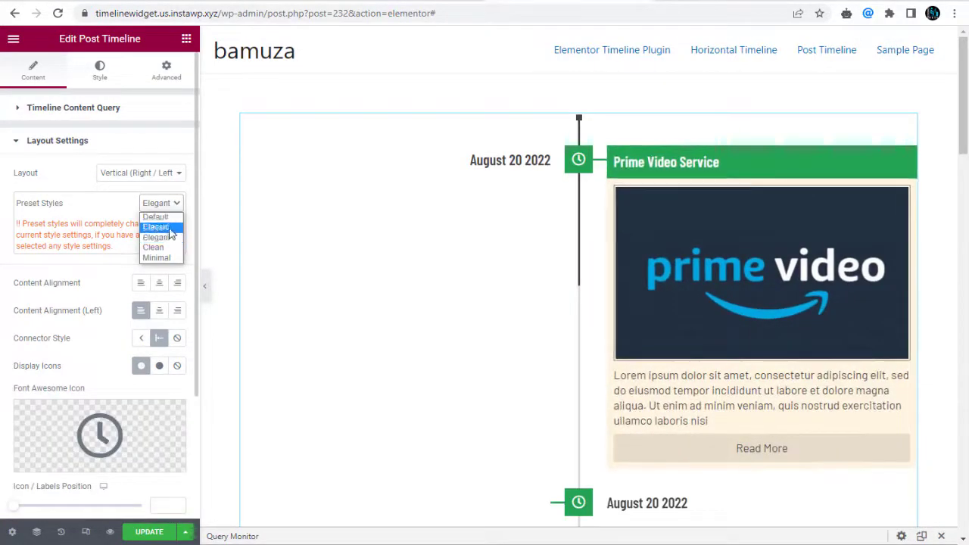
{"action": "left_click", "coordinate": [168, 247]}
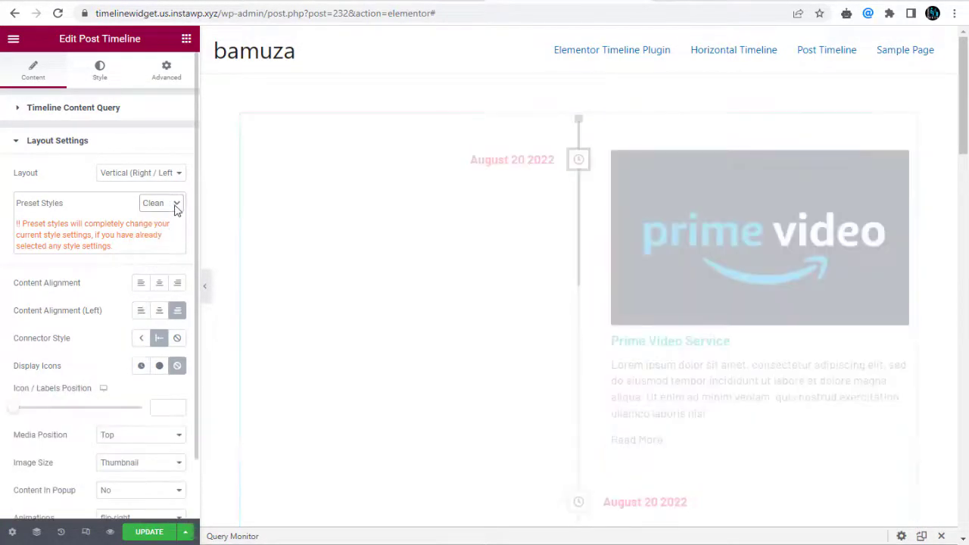
{"action": "left_click", "coordinate": [174, 204]}
{"action": "left_click", "coordinate": [173, 258]}
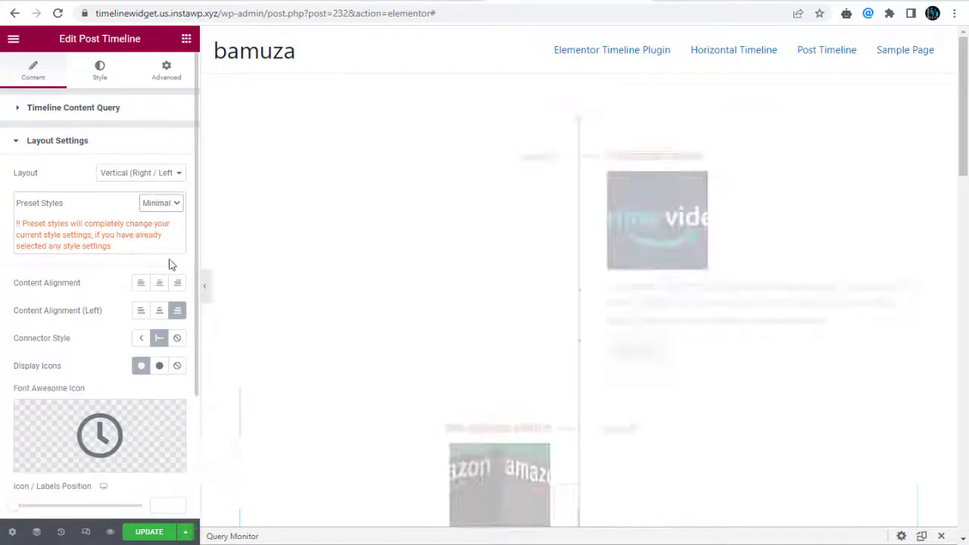
{"action": "left_click", "coordinate": [184, 211]}
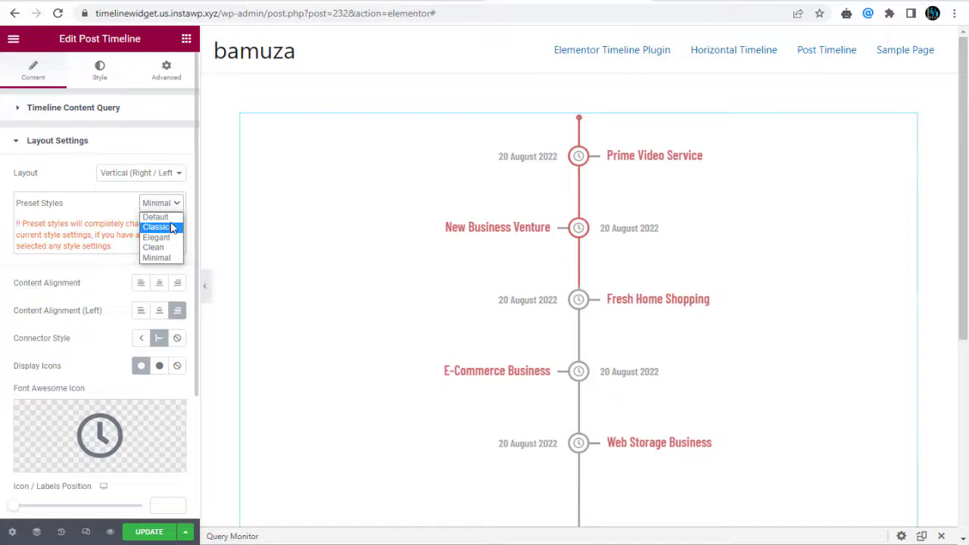
{"action": "left_click", "coordinate": [157, 217]}
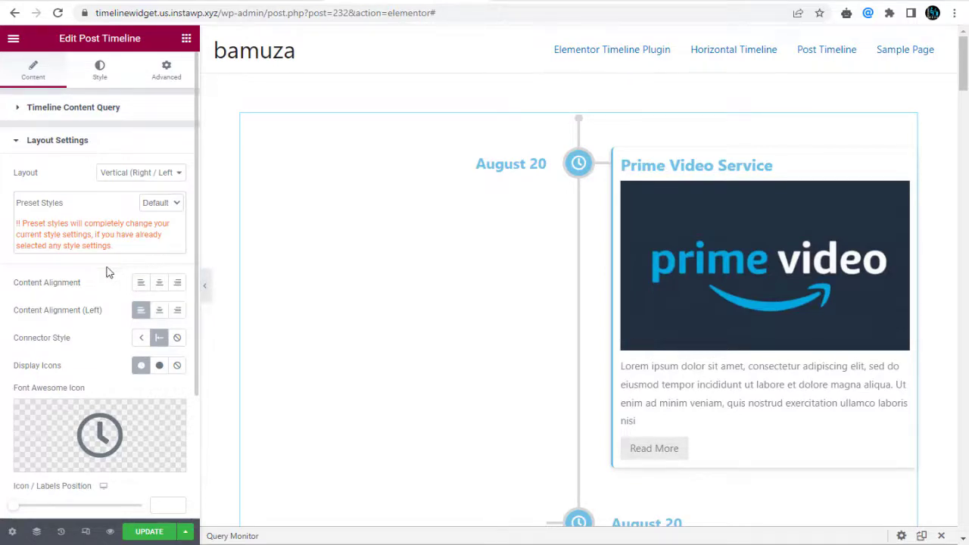
Try Center and Right for the Content Alignment, and set it to Left
{"action": "left_click", "coordinate": [159, 282]}
{"action": "left_click", "coordinate": [179, 285]}
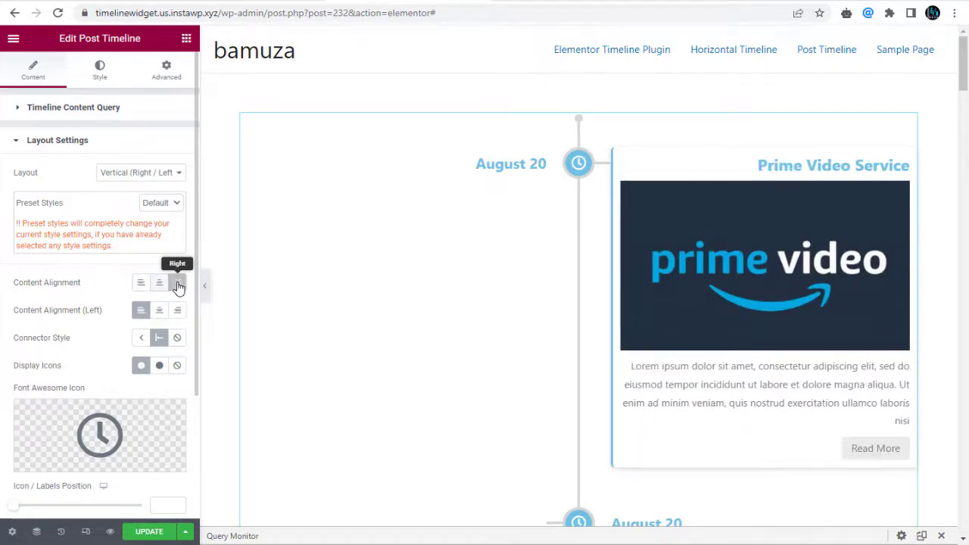
{"action": "left_click", "coordinate": [144, 285]}
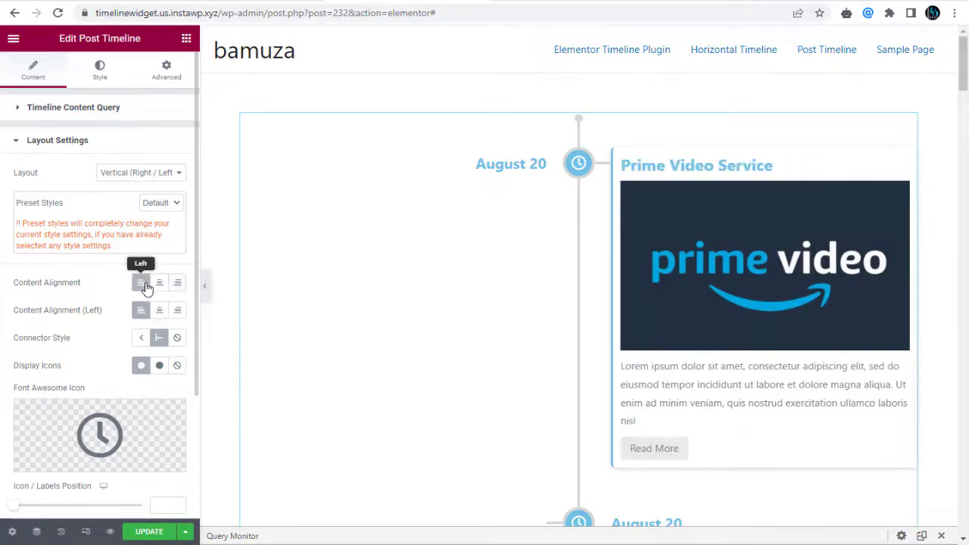
Try Center for the Content Alignment (Left) of the left-hand stories, and set it to Right
{"action": "scroll", "coordinate": [962, 64], "scroll_direction": "down", "scroll_amount": 5}
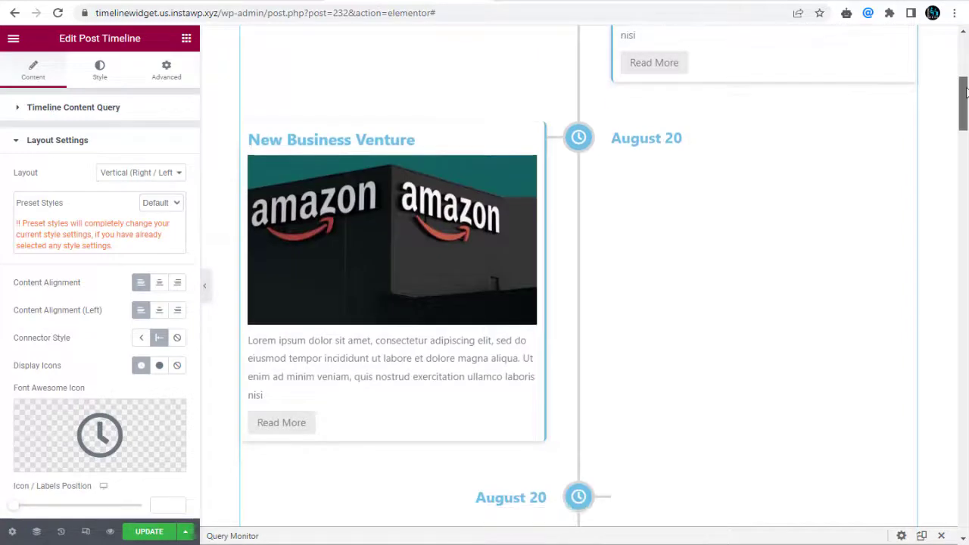
{"action": "left_click", "coordinate": [158, 312]}
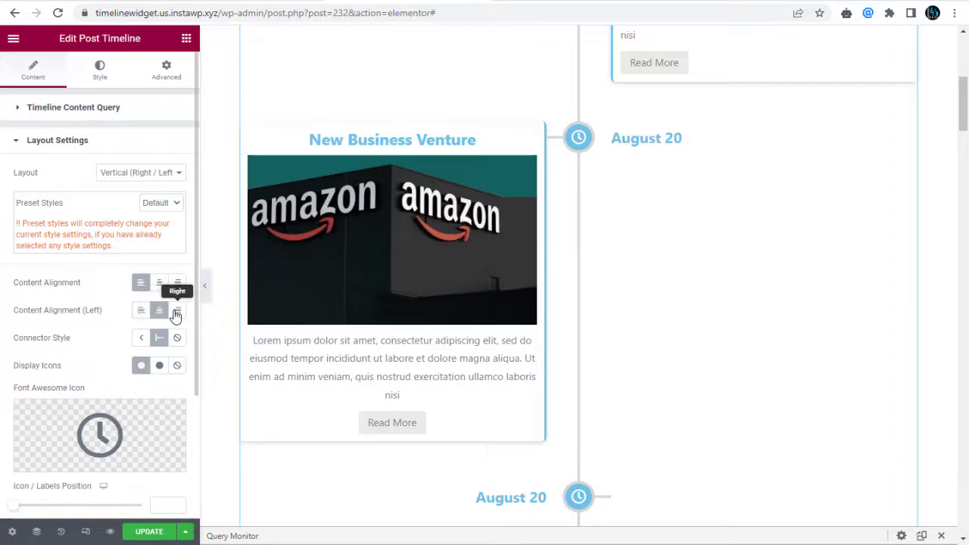
{"action": "left_click", "coordinate": [178, 312]}
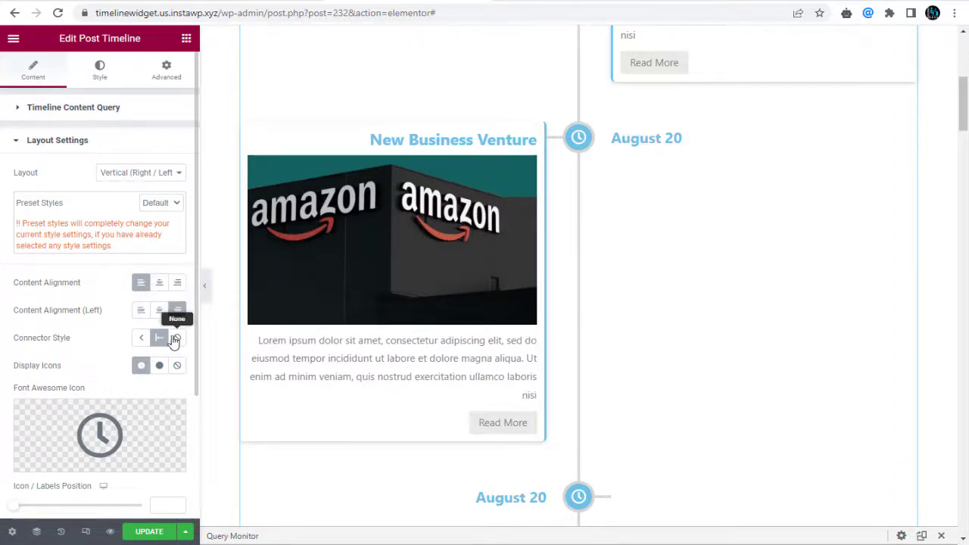
Compare the Line and None connector styles, and set the Connector Style to Arrow
{"action": "left_click", "coordinate": [141, 338]}
{"action": "left_click", "coordinate": [157, 341]}
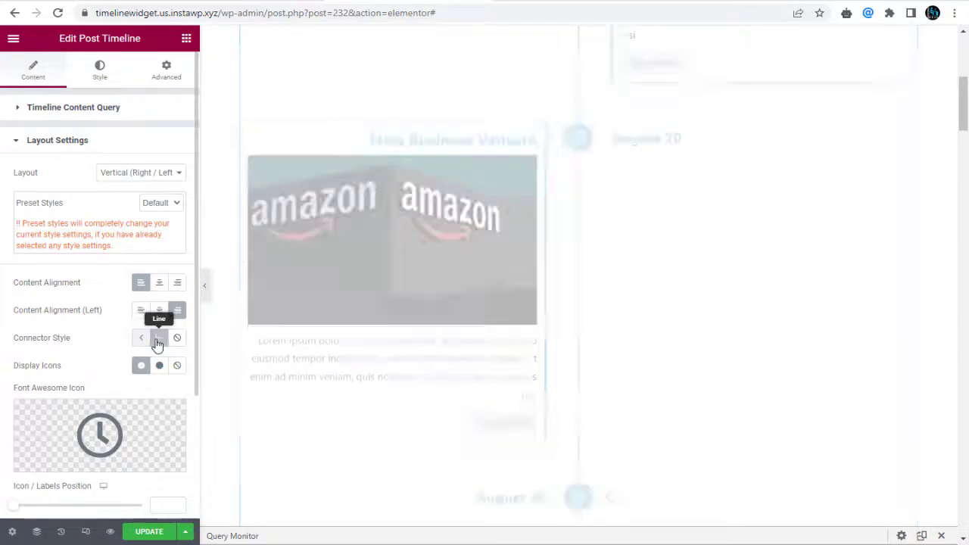
{"action": "left_click", "coordinate": [175, 340]}
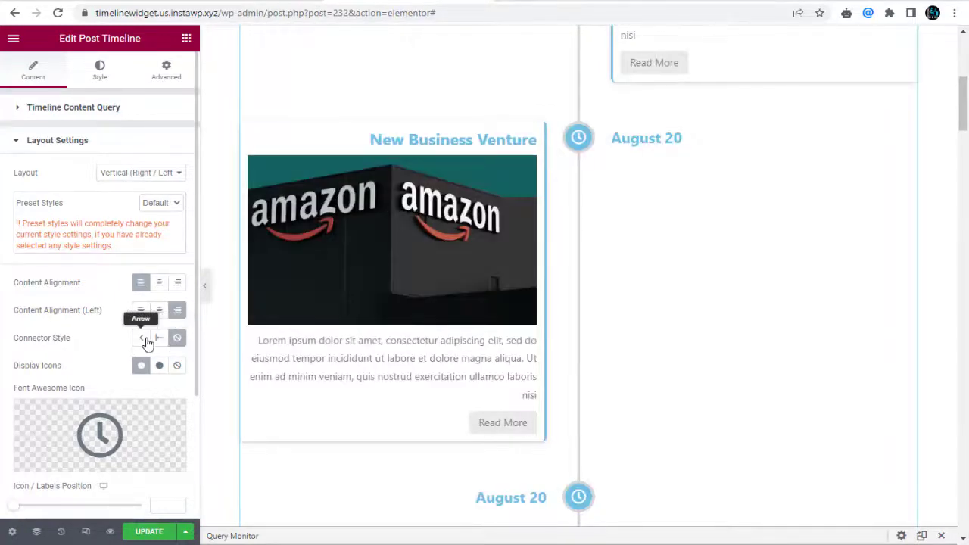
{"action": "left_click", "coordinate": [143, 341]}
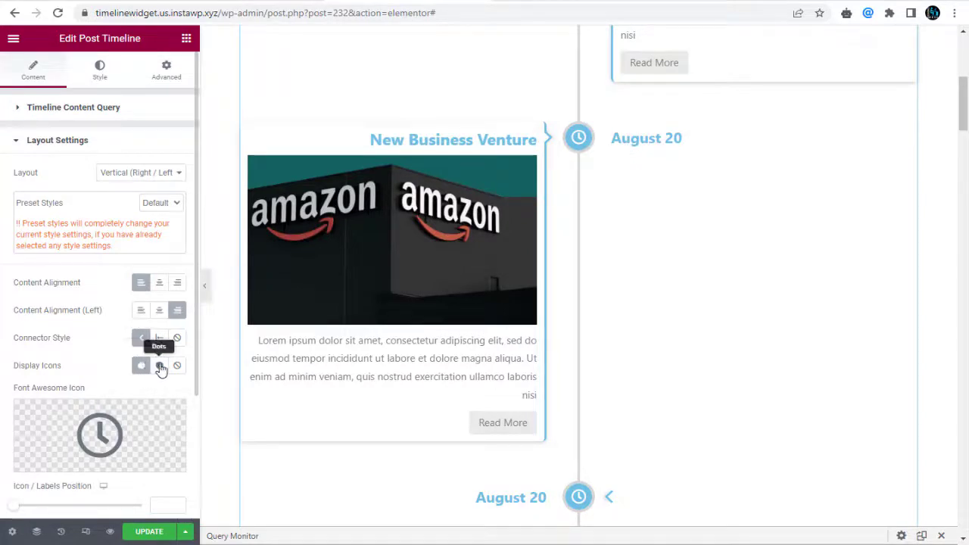
Try Dots and no icons for Display Icons, and switch back to Icons
{"action": "left_click", "coordinate": [159, 366]}
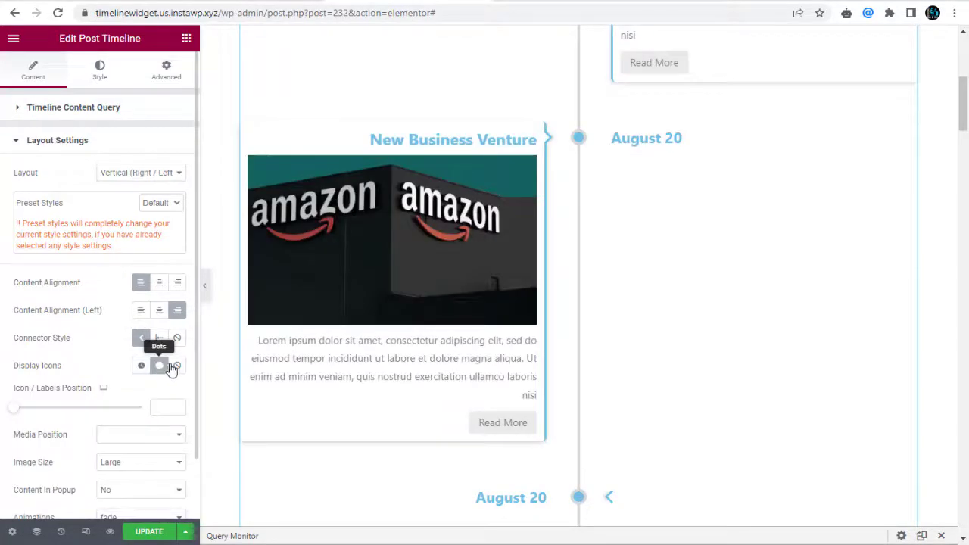
{"action": "left_click", "coordinate": [178, 366]}
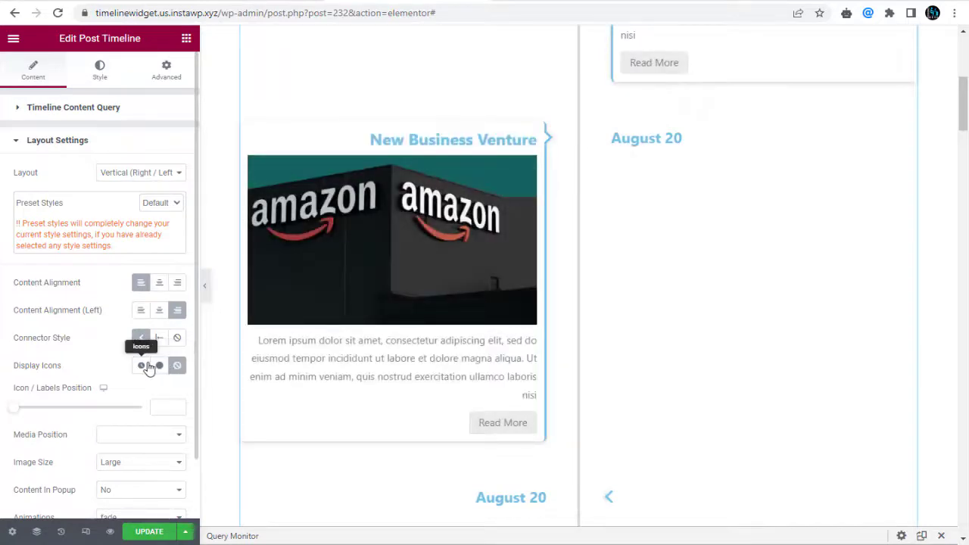
{"action": "left_click", "coordinate": [140, 366]}
Replace the timeline's Font Awesome icon with the circled check mark from the icon library
{"action": "mouse_move", "coordinate": [123, 428]}
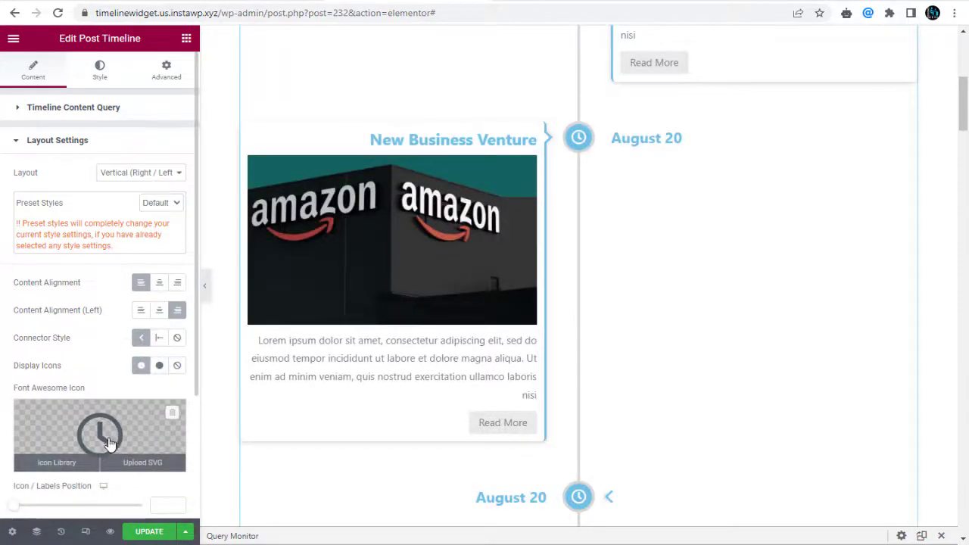
{"action": "left_click", "coordinate": [109, 442]}
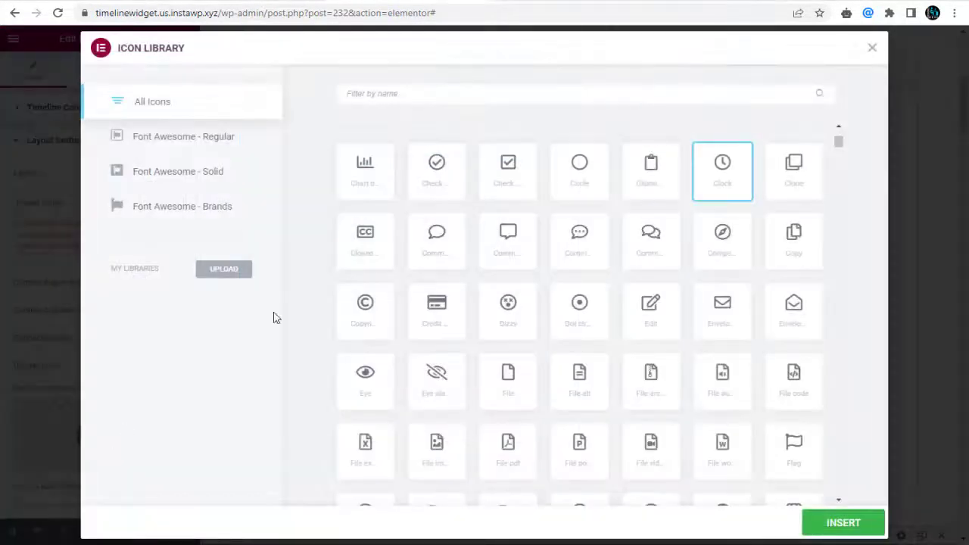
{"action": "left_click", "coordinate": [440, 195]}
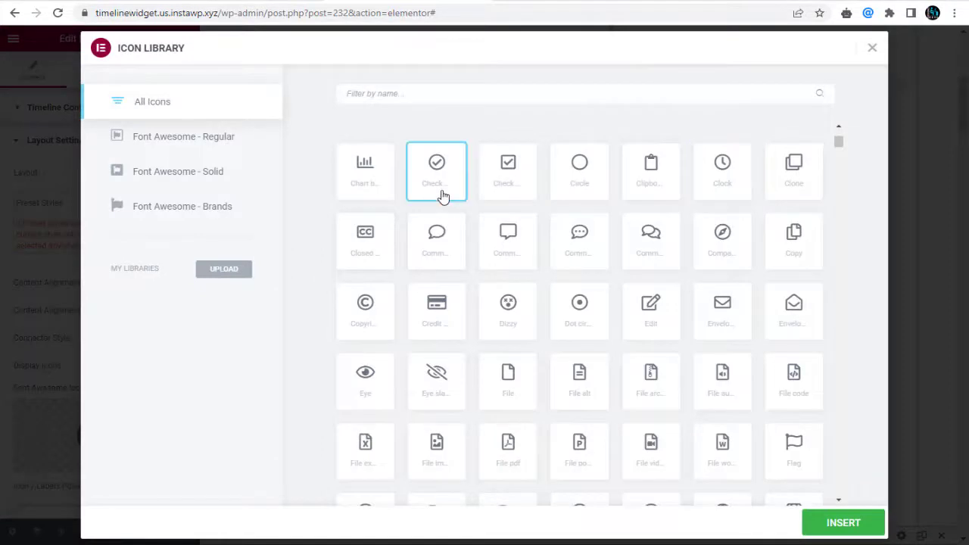
{"action": "left_click", "coordinate": [832, 519]}
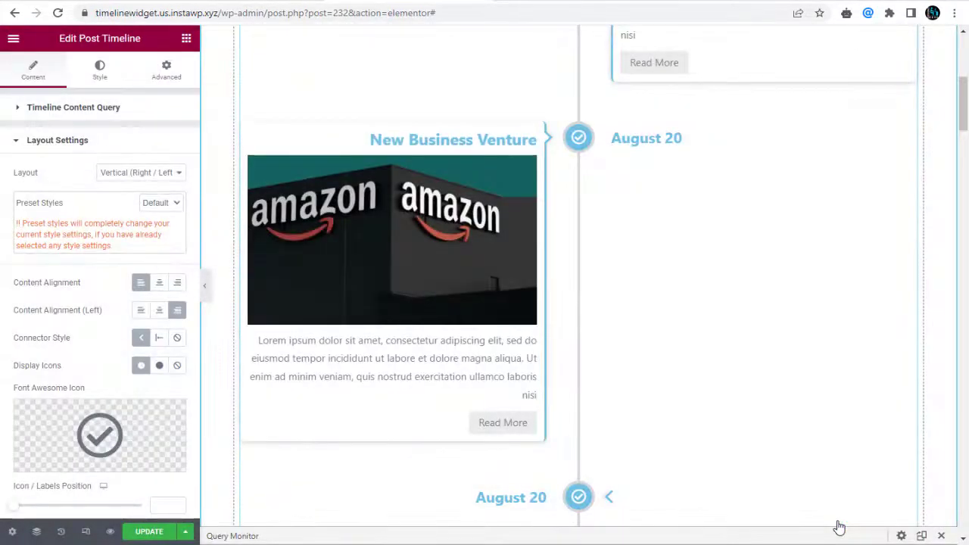
Set the Icon / Labels Position to 1 and the Media Position to Top
{"action": "scroll", "coordinate": [161, 484], "scroll_direction": "down", "scroll_amount": 3}
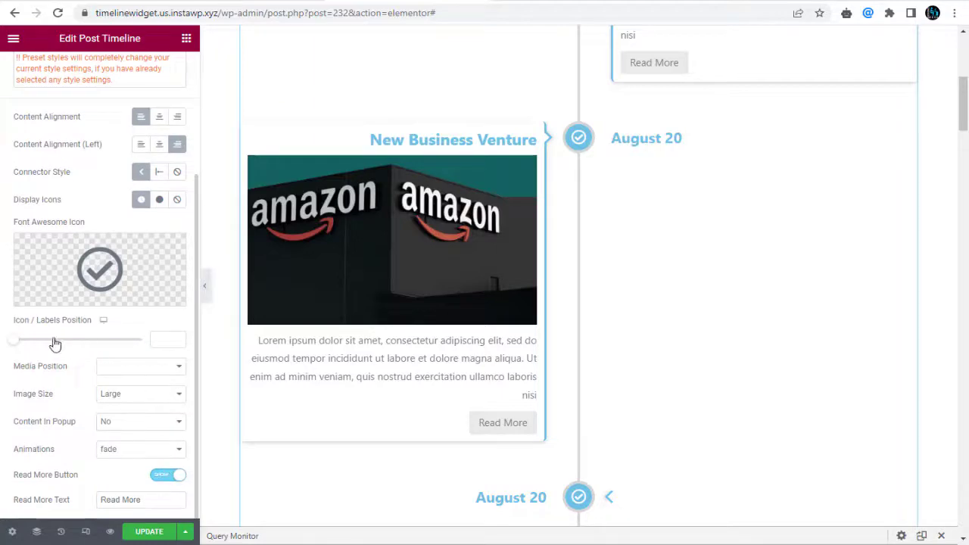
{"action": "mouse_move", "coordinate": [12, 344]}
{"action": "left_mouse_down"}
{"action": "mouse_move", "coordinate": [39, 347]}
{"action": "mouse_move", "coordinate": [3, 347]}
{"action": "left_mouse_up"}
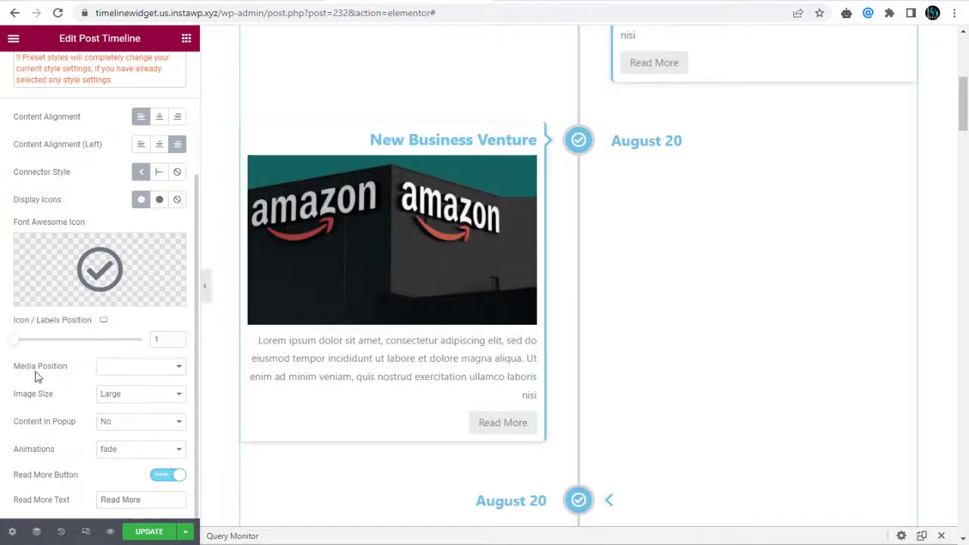
{"action": "left_click", "coordinate": [181, 368]}
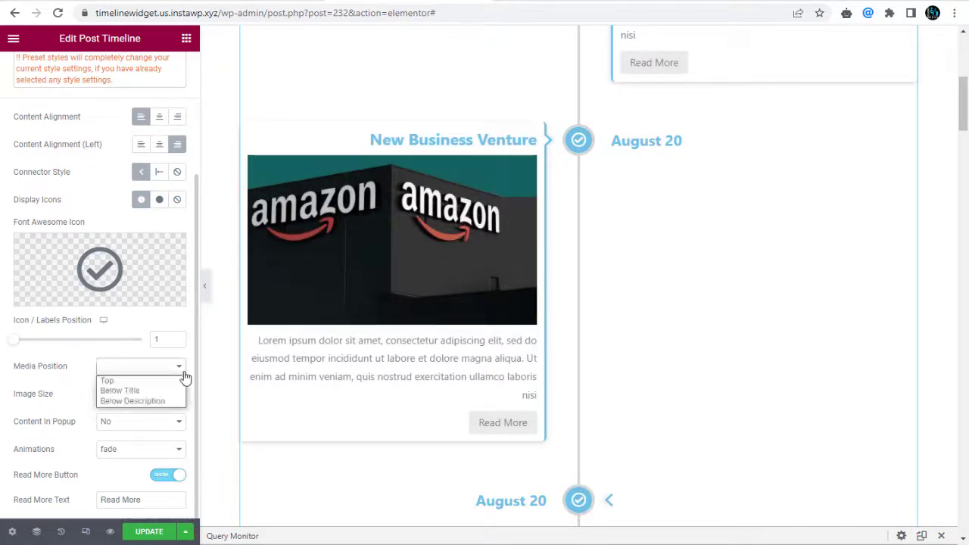
{"action": "left_click", "coordinate": [145, 381]}
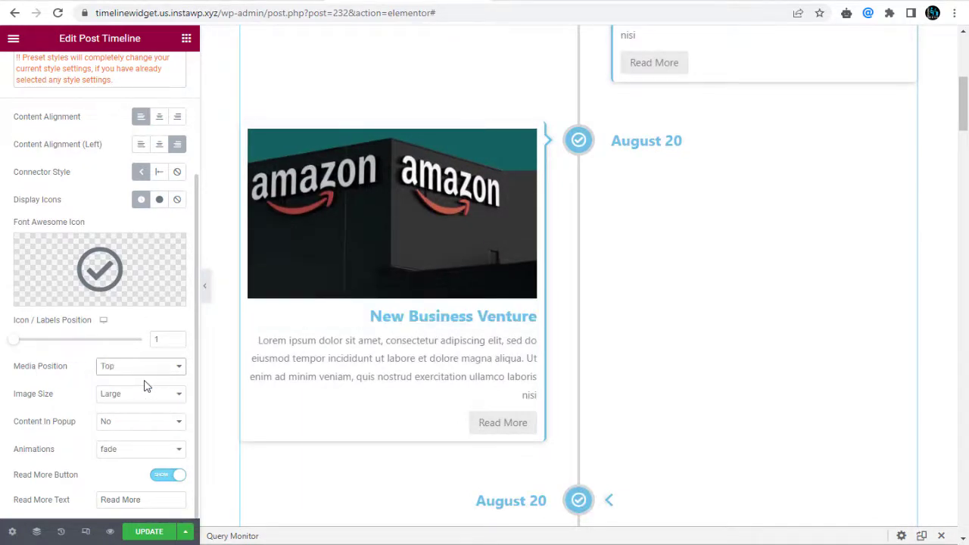
Set the timeline's Media Position to Below Title and look through the other placement options
{"action": "left_click", "coordinate": [145, 375]}
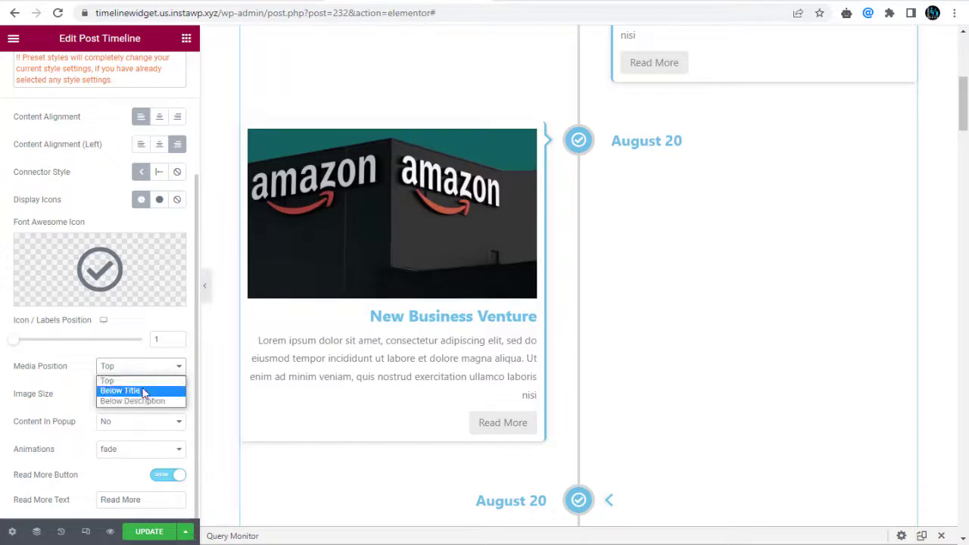
{"action": "left_click", "coordinate": [144, 390]}
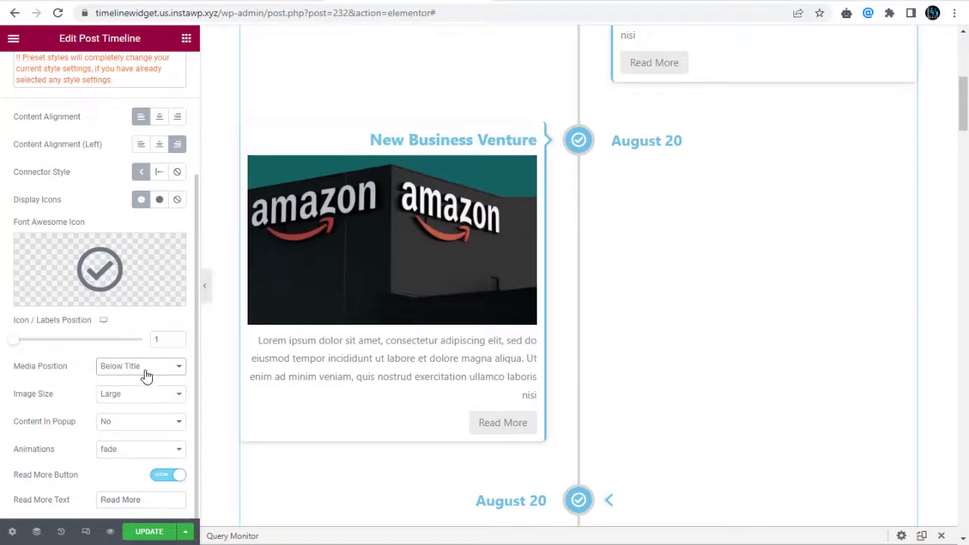
{"action": "left_click", "coordinate": [144, 368]}
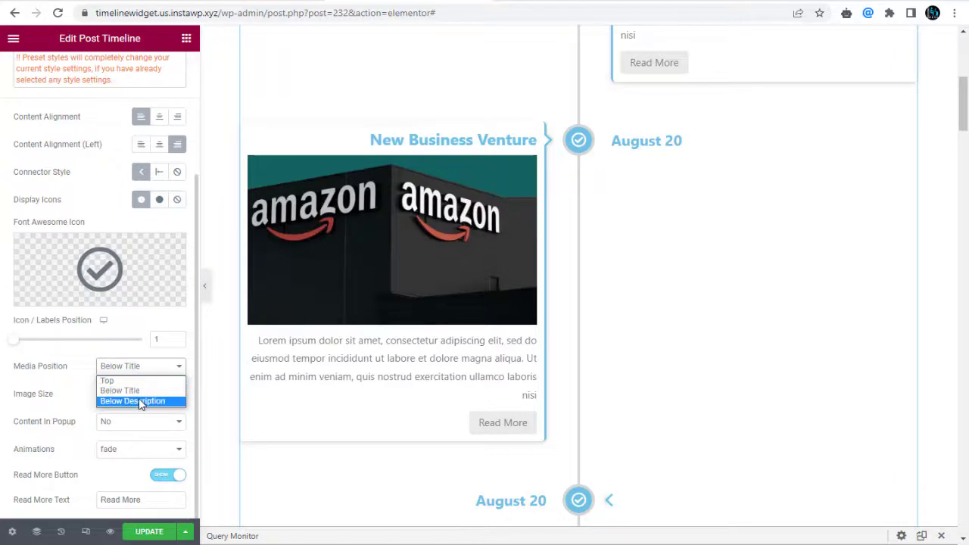
{"action": "left_click", "coordinate": [138, 401]}
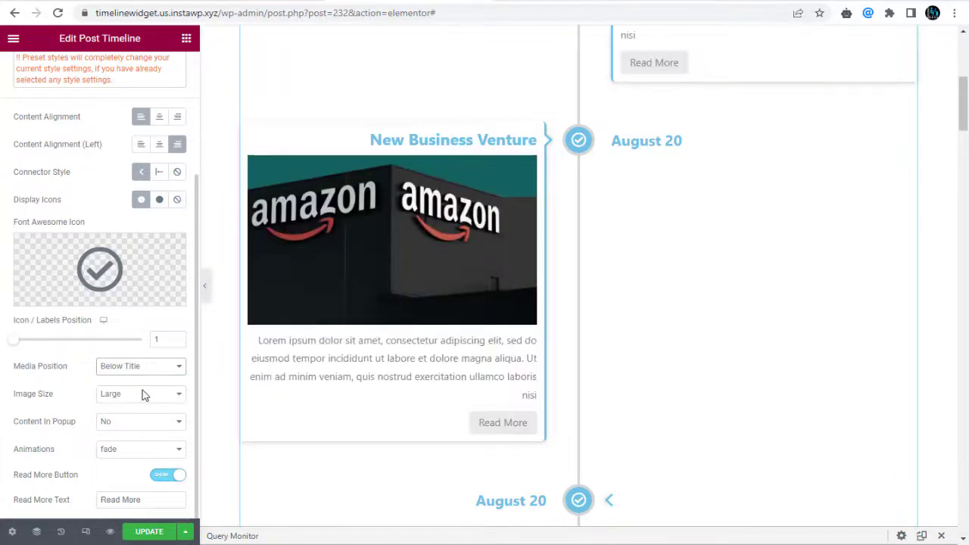
Compare the Thumbnail, Medium and Large image sizes, and set the Image Size to Full (original size)
{"action": "left_click", "coordinate": [144, 395]}
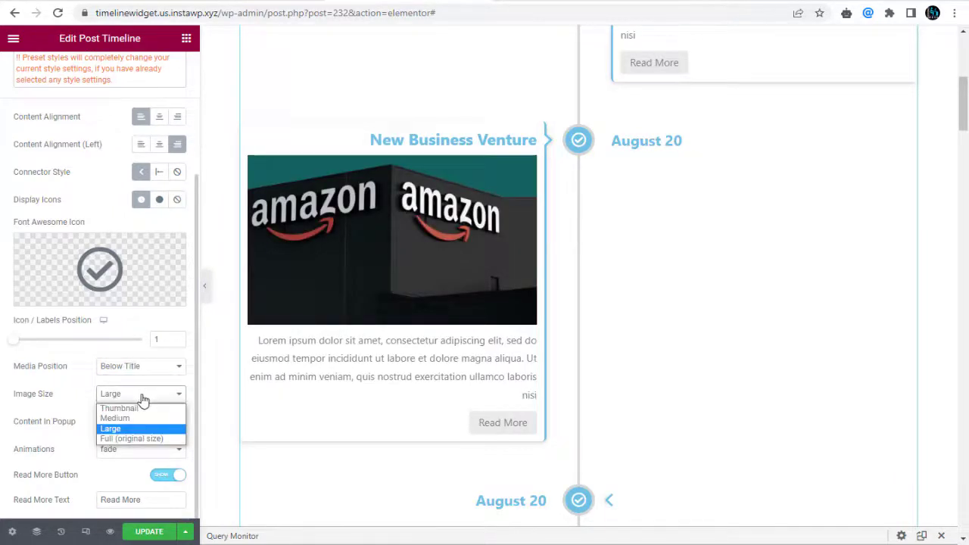
{"action": "left_click", "coordinate": [137, 408]}
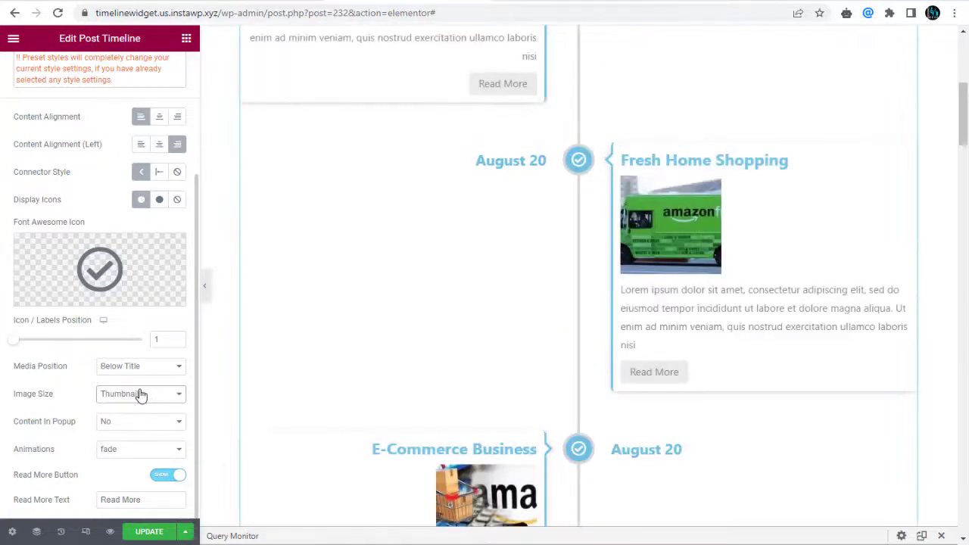
{"action": "left_click", "coordinate": [141, 395]}
{"action": "left_click", "coordinate": [114, 418]}
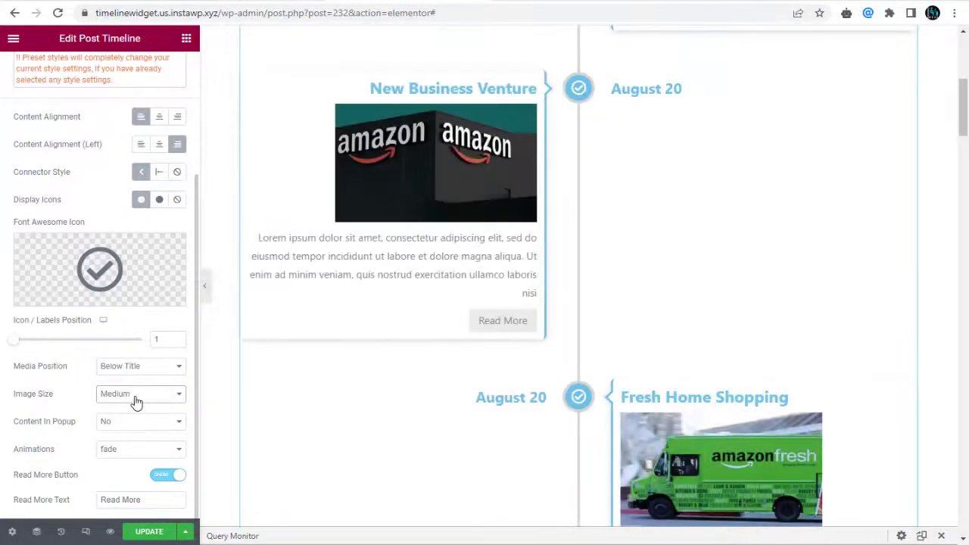
{"action": "left_click", "coordinate": [136, 400]}
{"action": "left_click", "coordinate": [125, 428]}
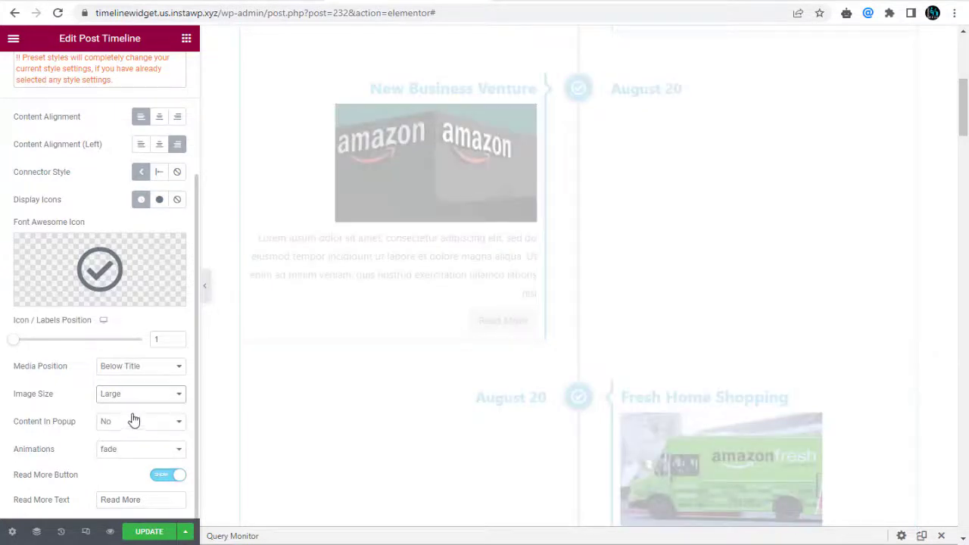
{"action": "left_click", "coordinate": [133, 402]}
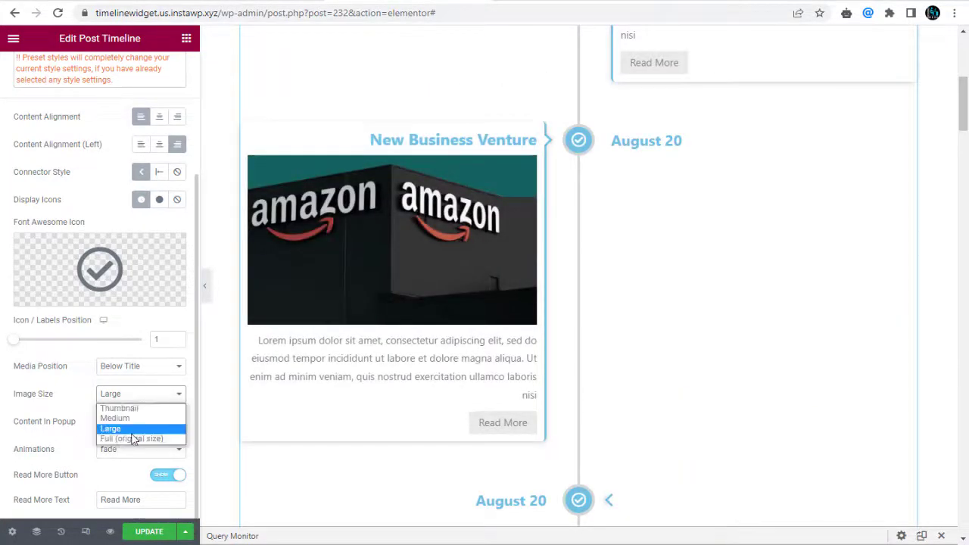
{"action": "left_click", "coordinate": [131, 439]}
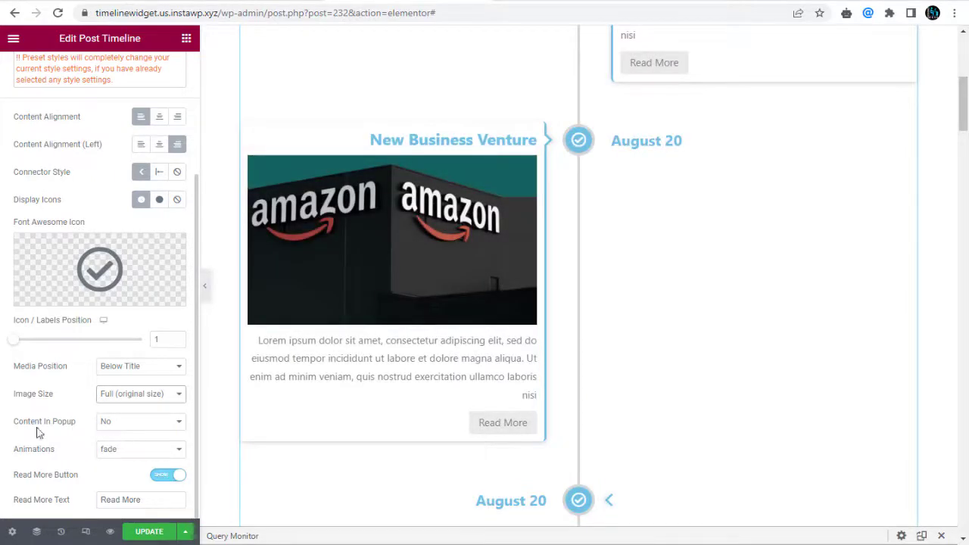
Try Yes for Content In Popup, review the timeline entries, and switch the option back to No
{"action": "left_click", "coordinate": [111, 424]}
{"action": "left_click", "coordinate": [112, 438]}
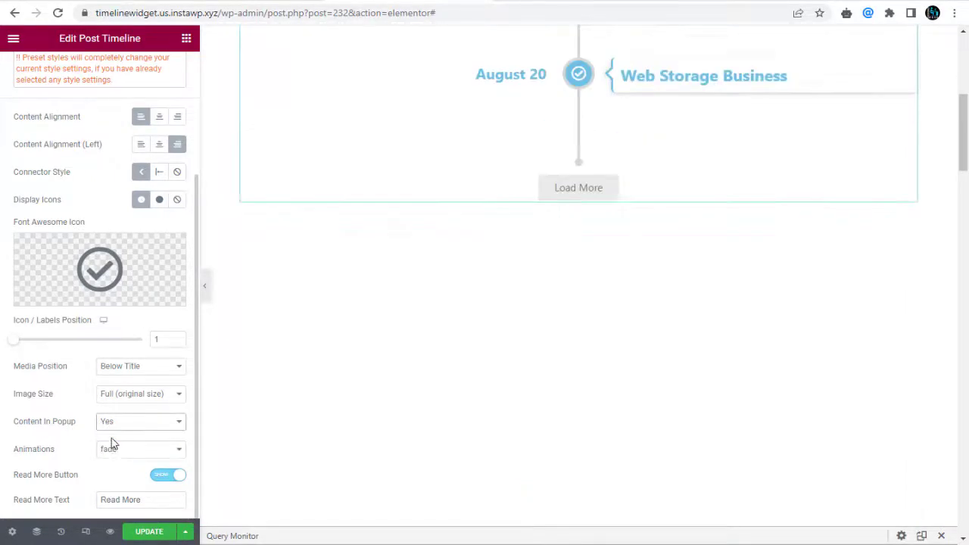
{"action": "left_click_drag", "start_coordinate": [963, 161], "coordinate": [963, 111]}
{"action": "scroll", "coordinate": [962, 113], "scroll_direction": "down", "scroll_amount": 1}
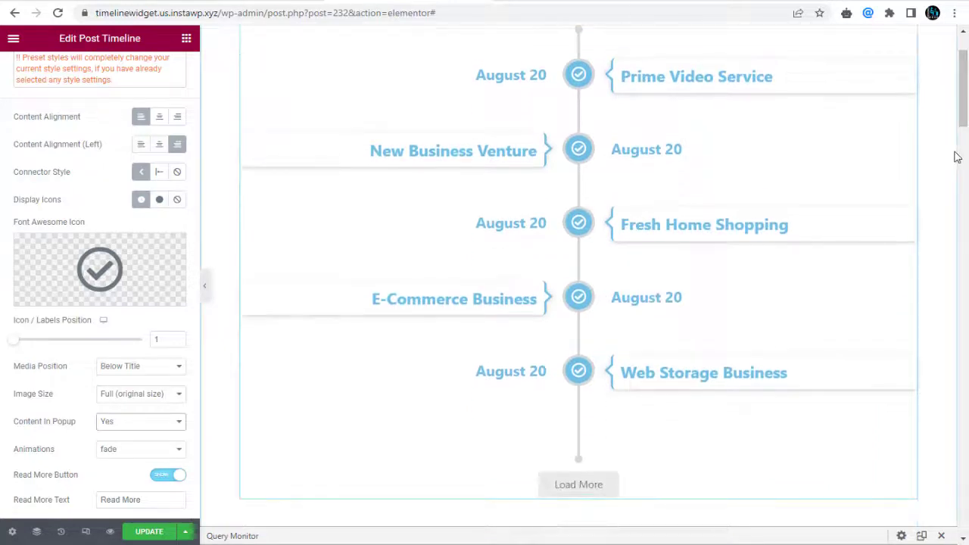
{"action": "left_click", "coordinate": [143, 421]}
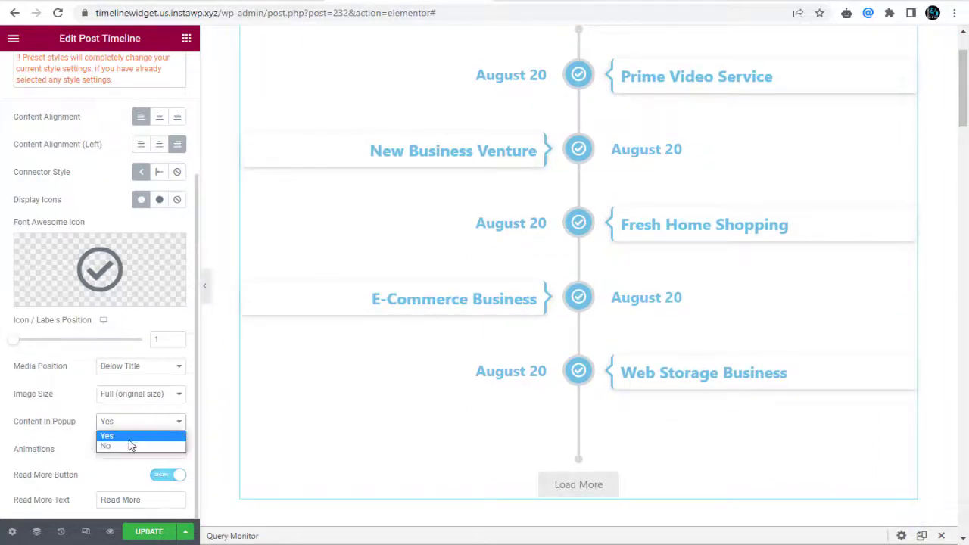
{"action": "left_click", "coordinate": [129, 446]}
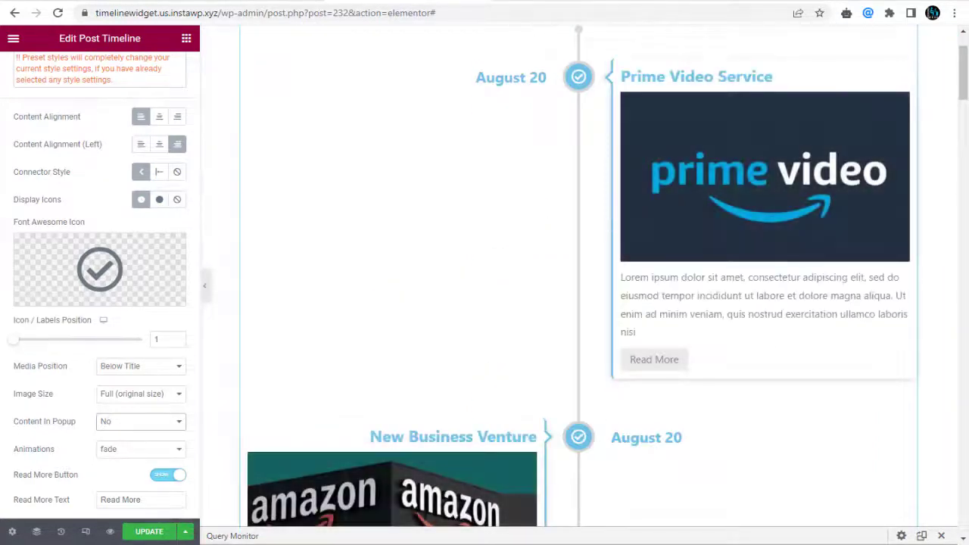
Look through the Animations options while keeping fade, and hide the Read More Button and show it again
{"action": "left_click", "coordinate": [131, 458]}
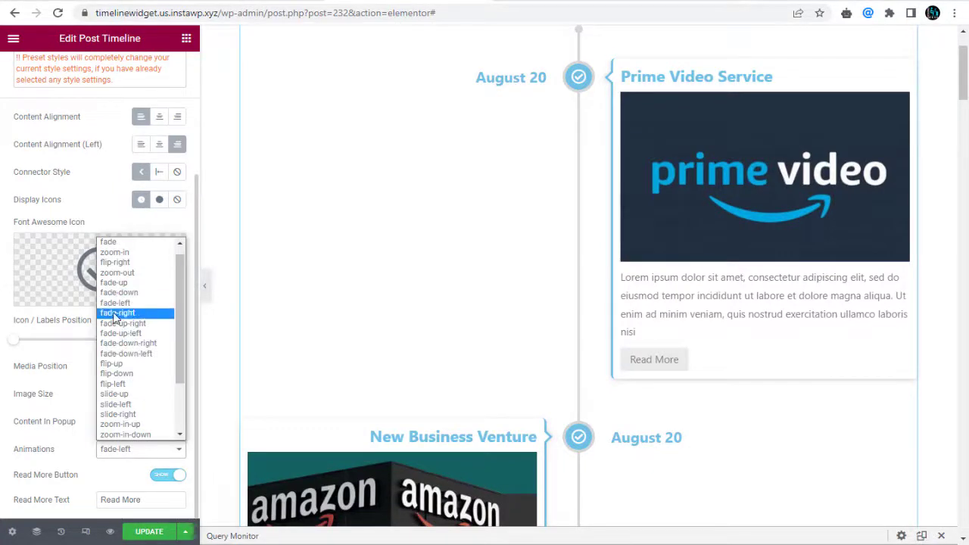
{"action": "left_click", "coordinate": [119, 253]}
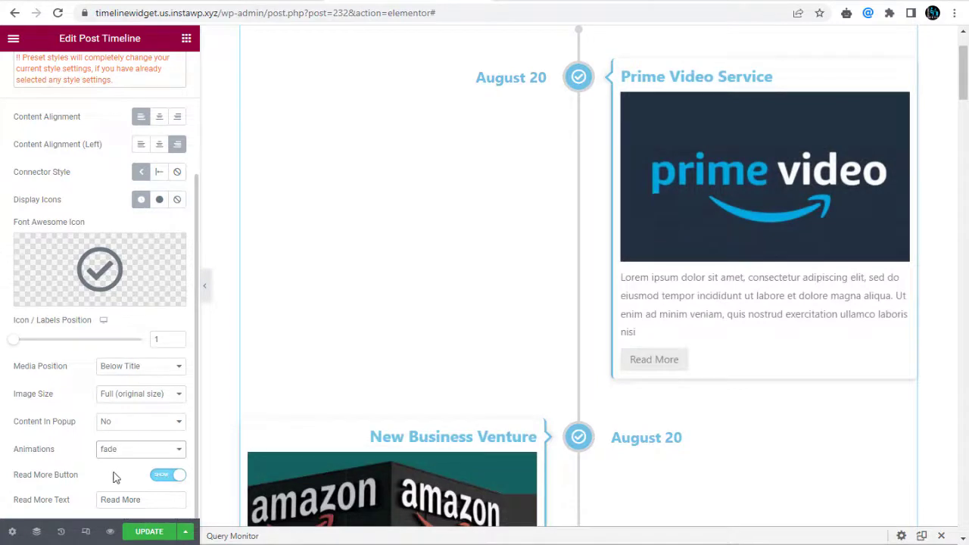
{"action": "left_click", "coordinate": [169, 475]}
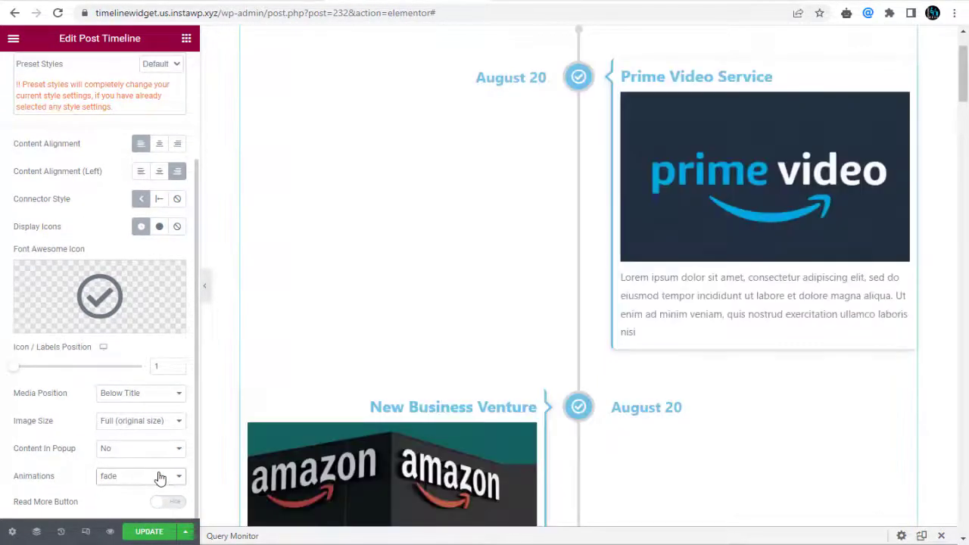
{"action": "left_click", "coordinate": [168, 502]}
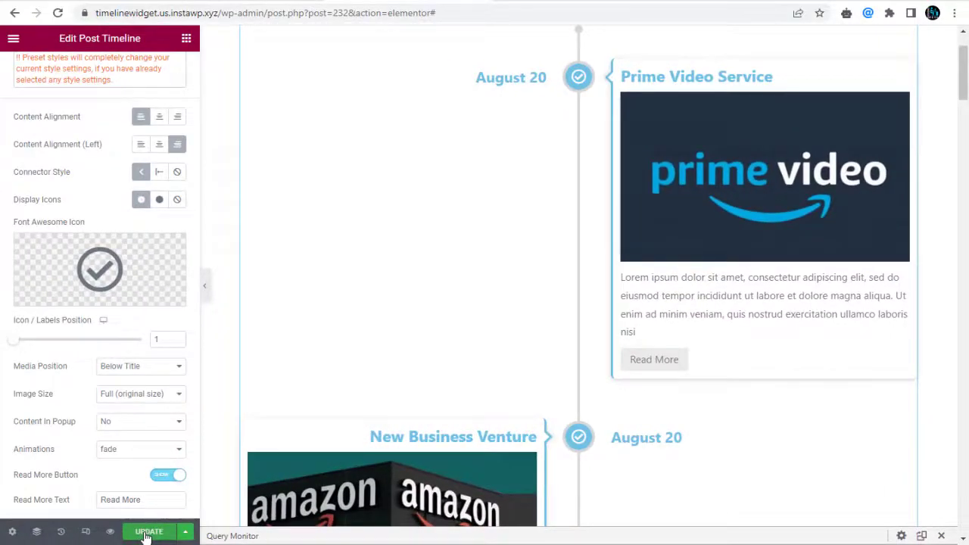
Update the page to save the Post Timeline widget's layout settings
{"action": "left_click", "coordinate": [146, 533]}
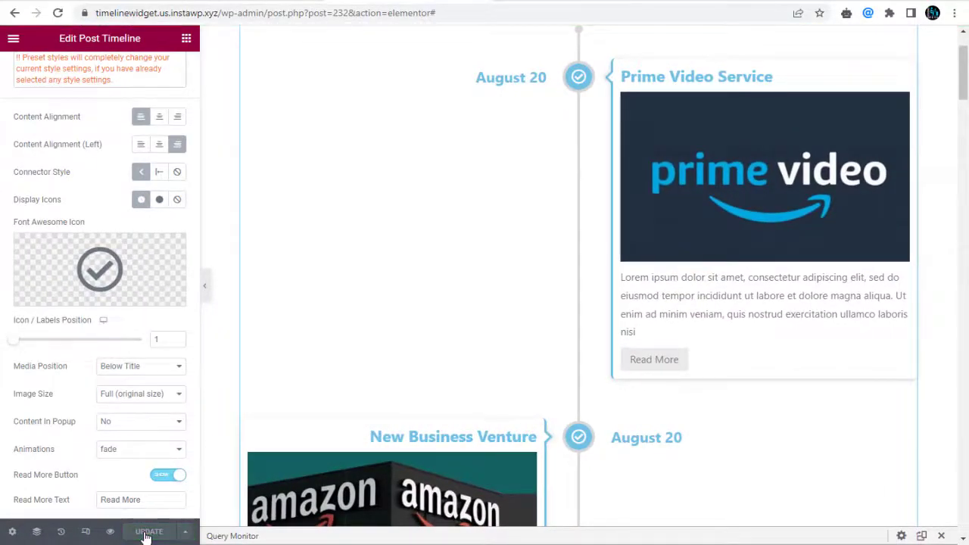